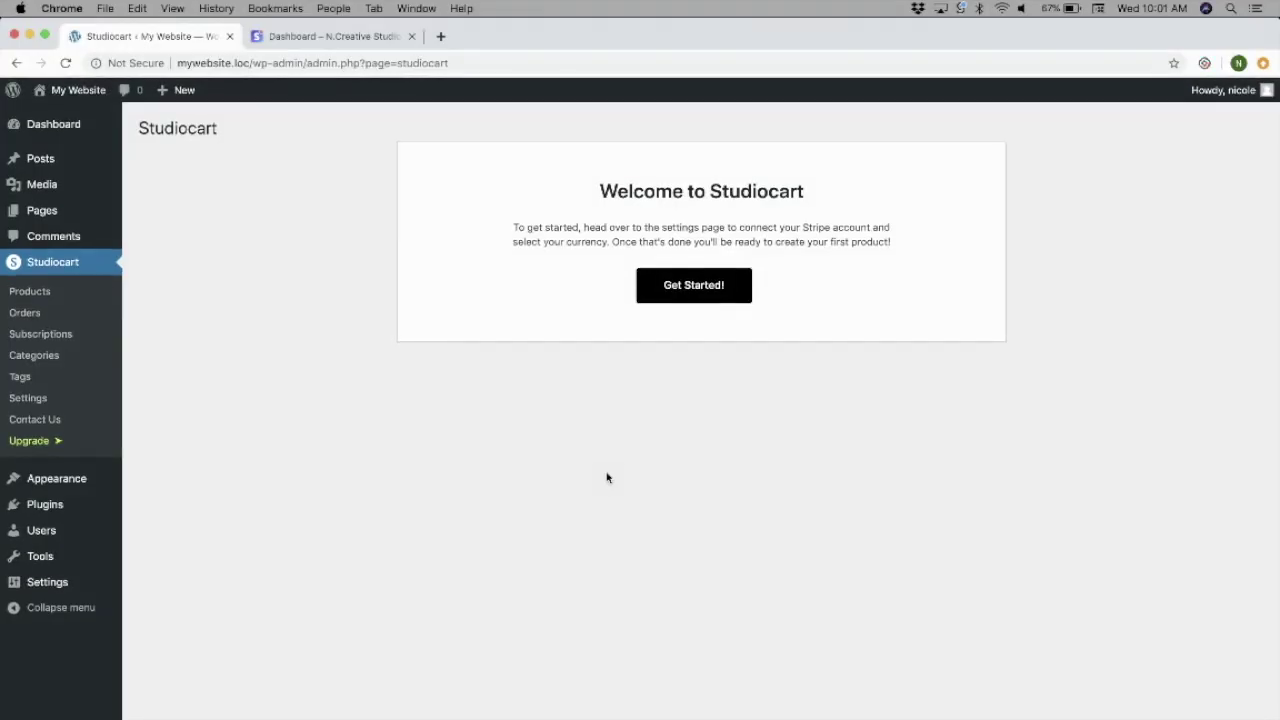
Step: Open the Studiocart settings and paste the live publishable key from the Stripe dashboard into the Live Public Key field
click(688, 296)
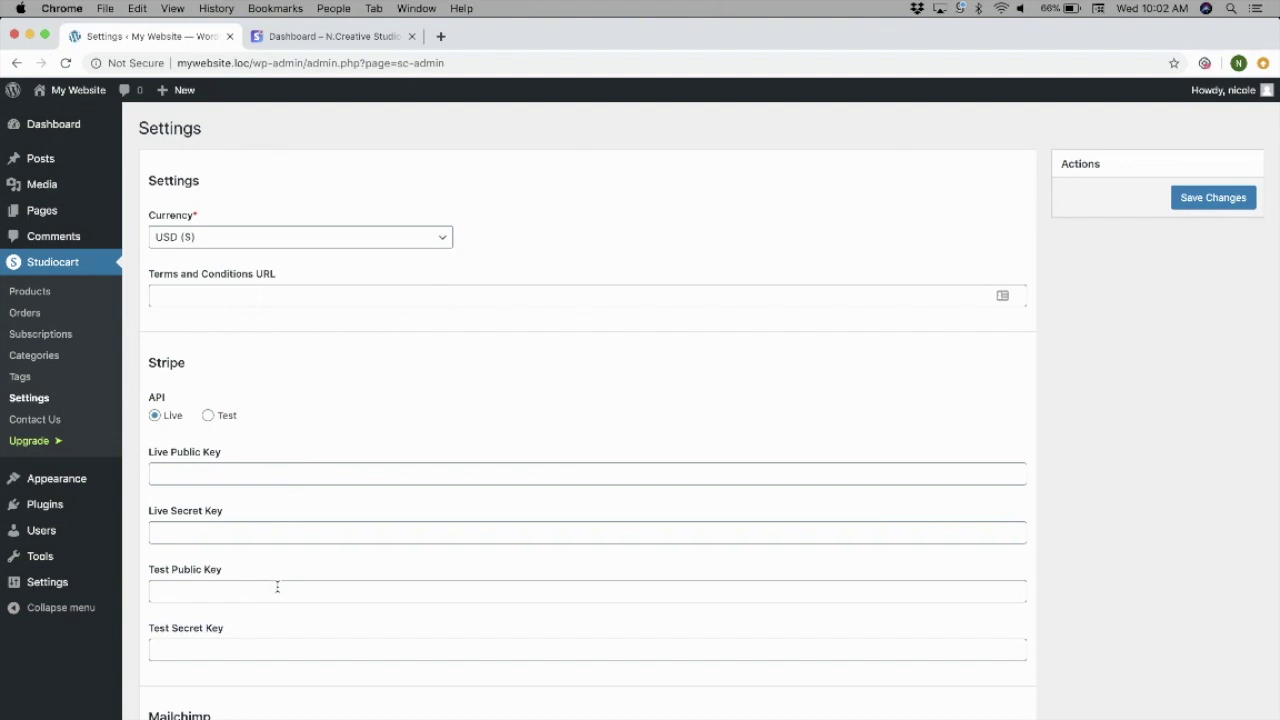
click(300, 40)
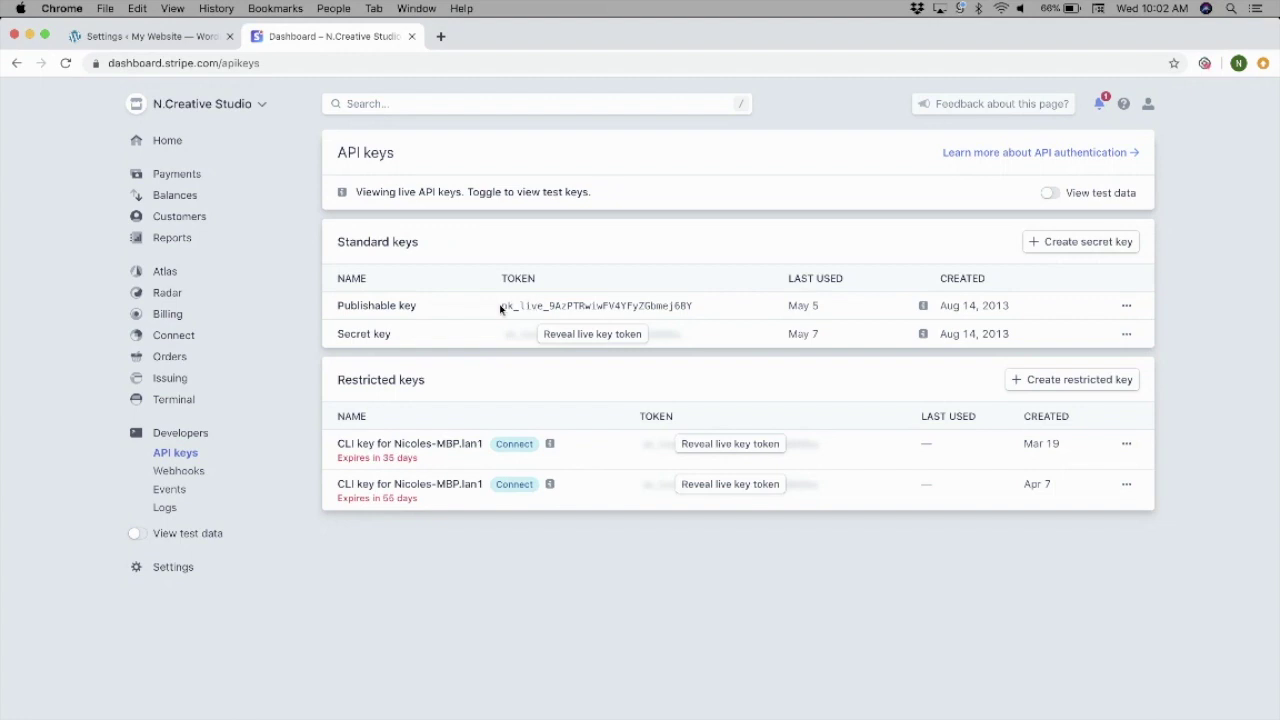
drag(500, 309, 701, 313)
key(super+c)
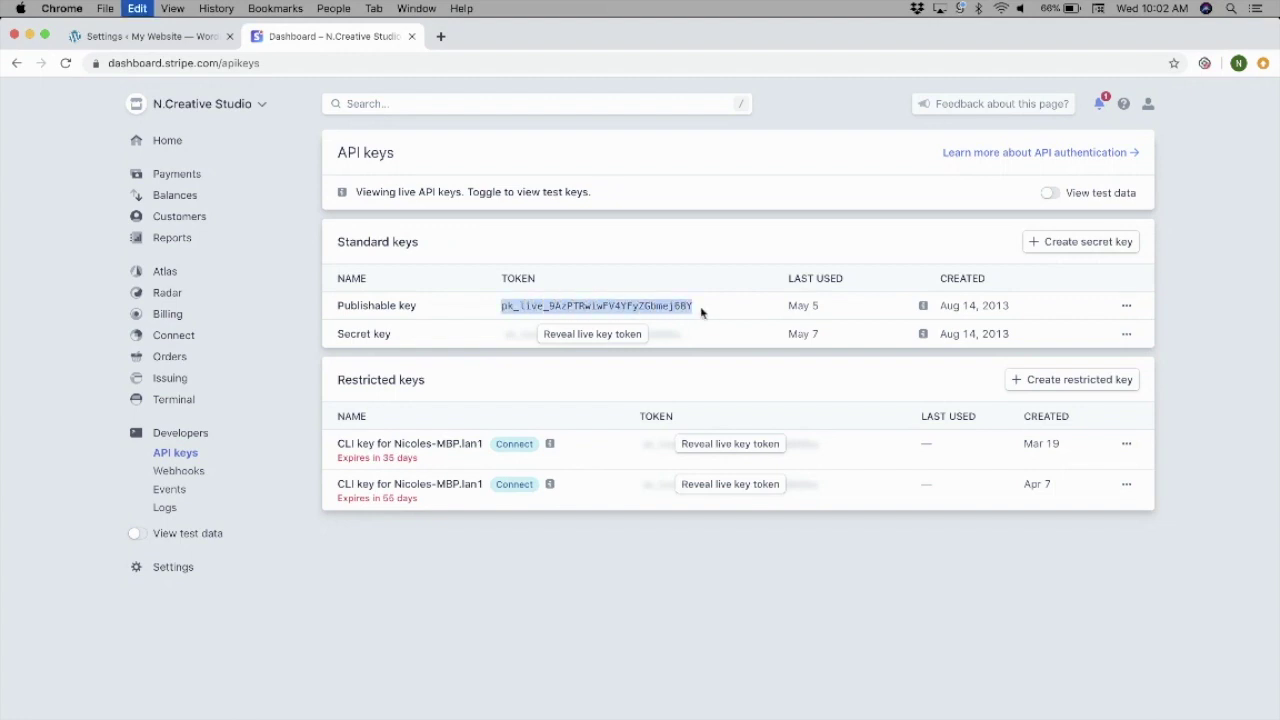
click(155, 38)
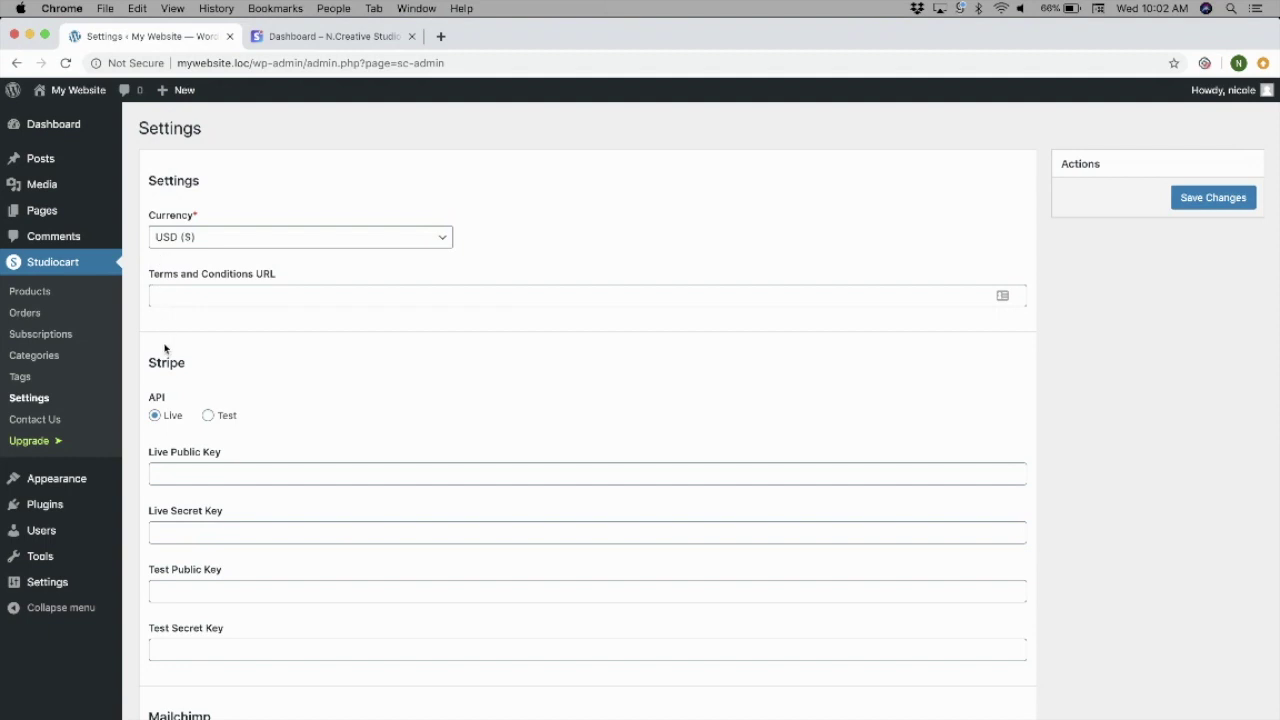
click(178, 476)
key(super+v)
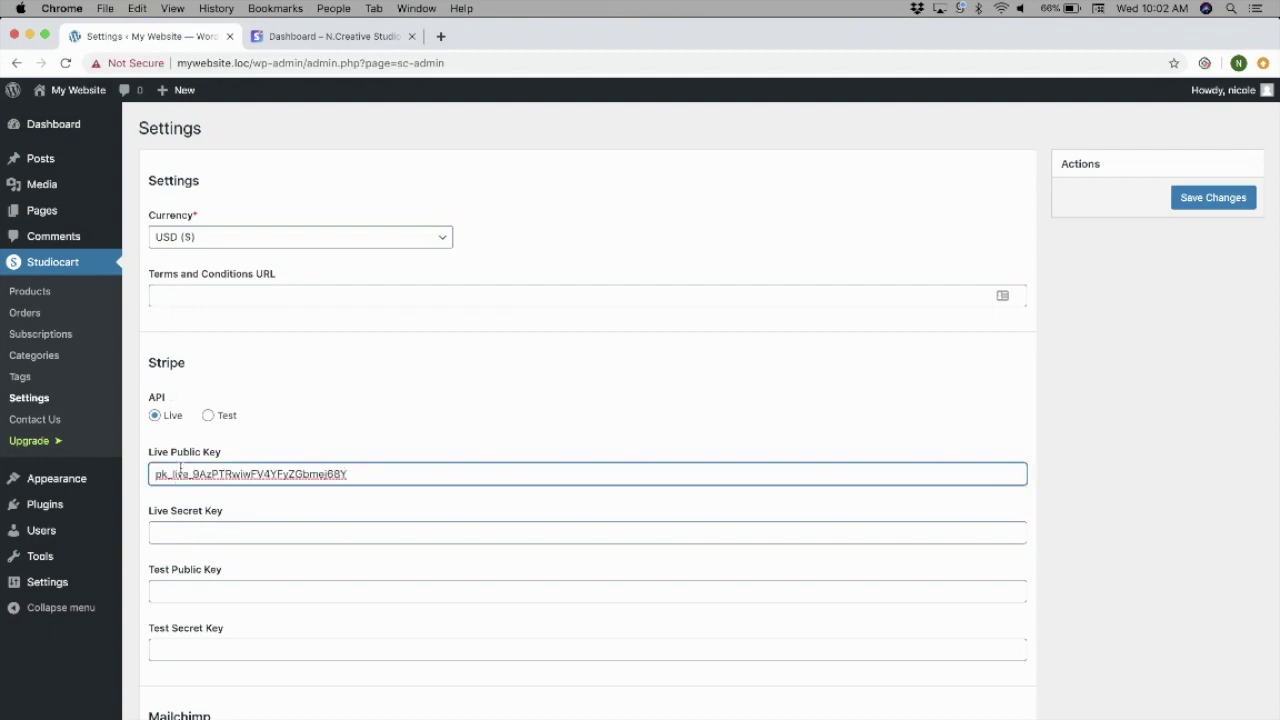
Step: Switch the Stripe dashboard to test data and paste its test publishable key into Studiocart's Test Public Key field
click(341, 45)
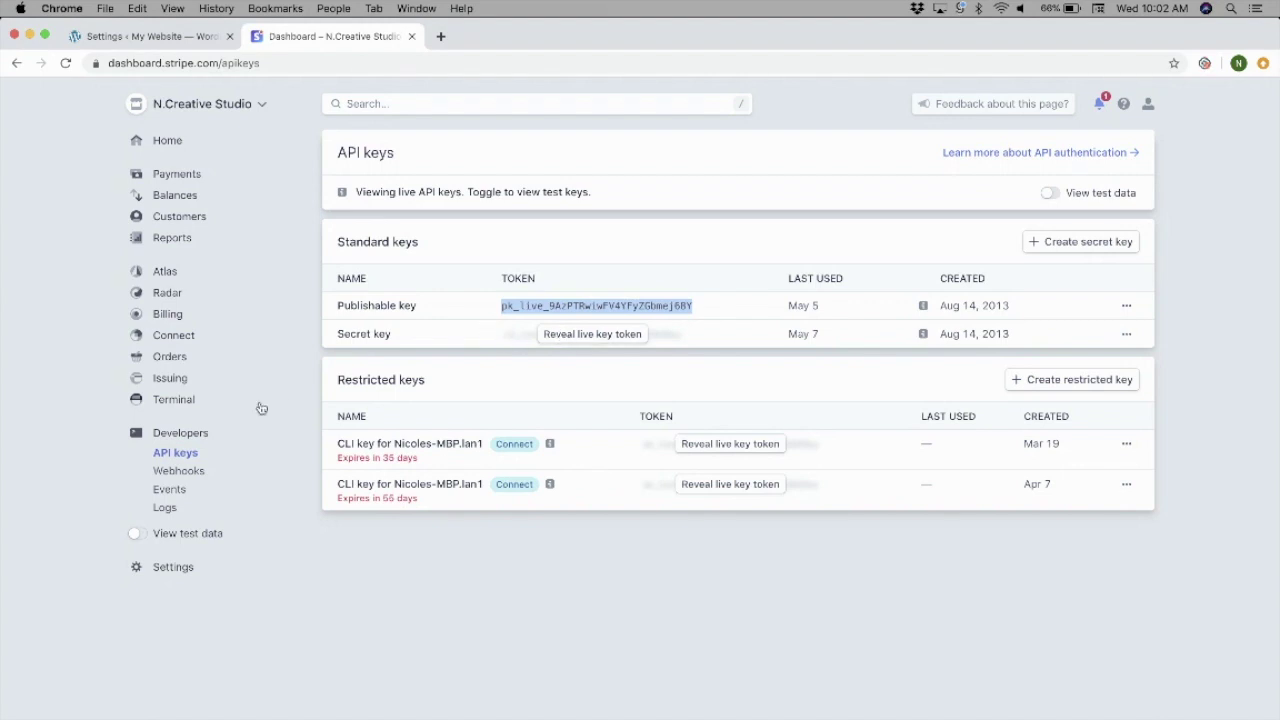
click(194, 534)
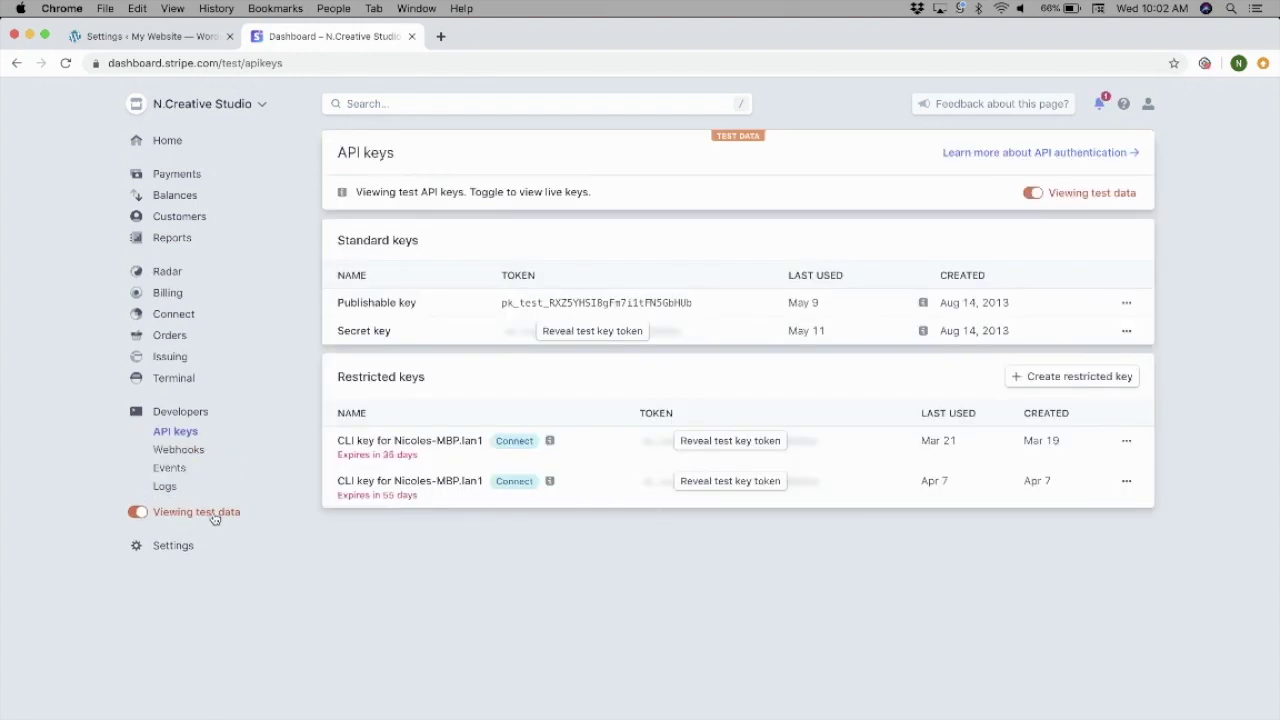
double_click(505, 303)
key(super+c)
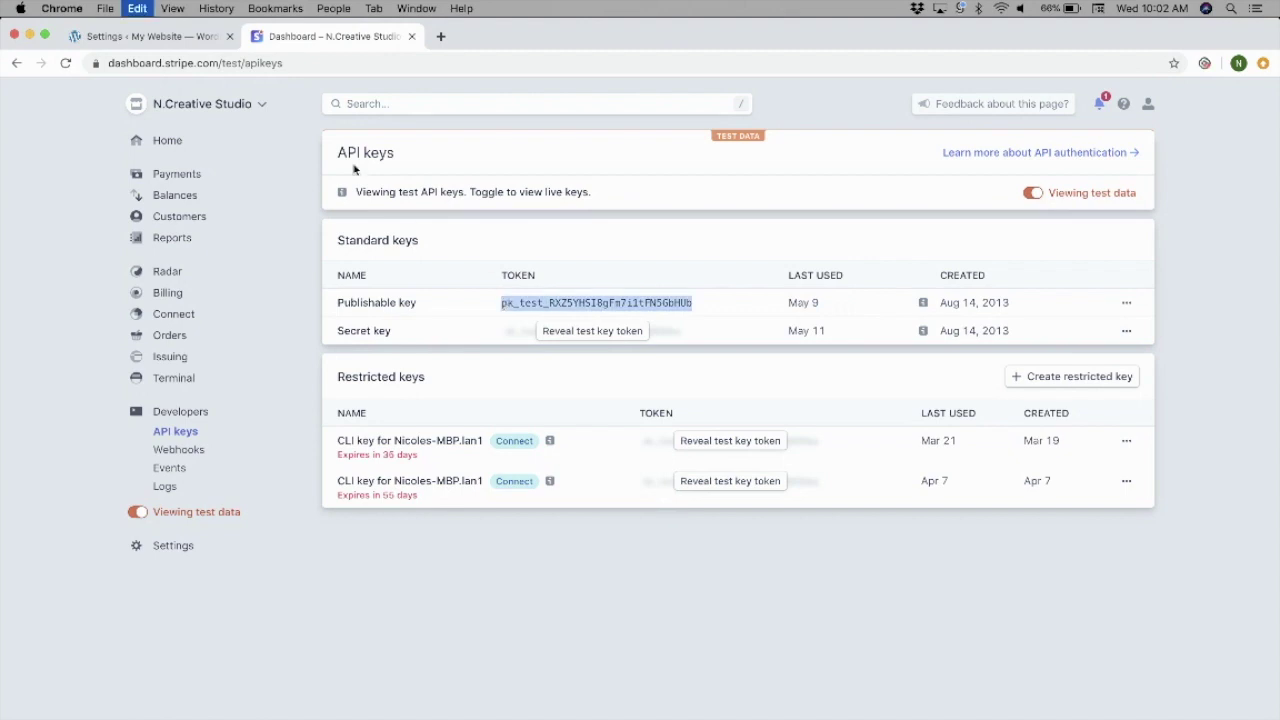
click(172, 40)
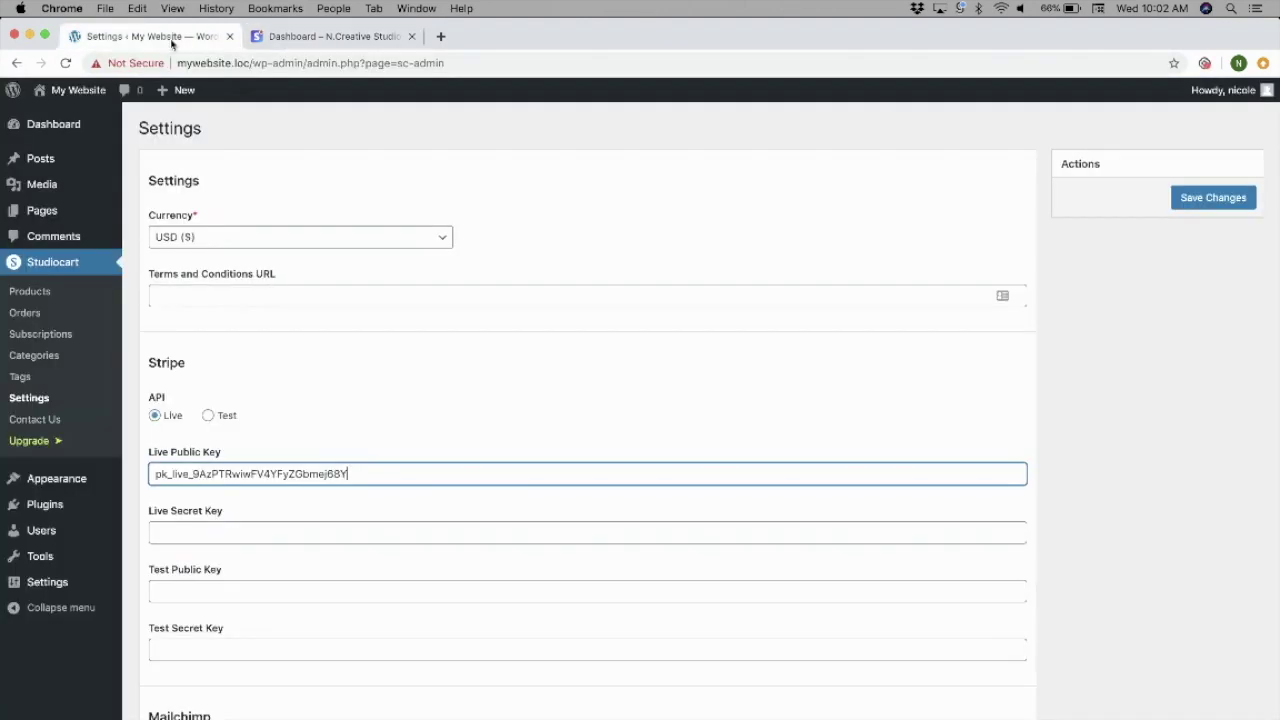
click(182, 586)
key(super+v)
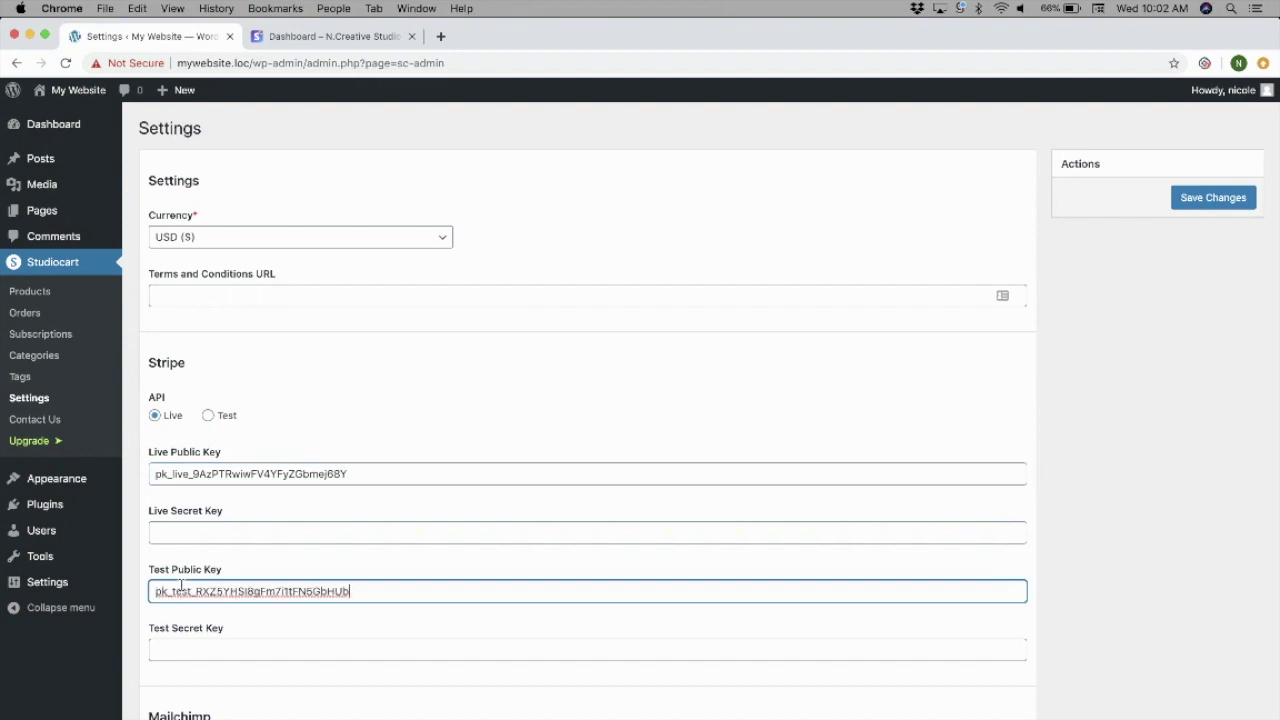
Step: Set the Stripe API mode to Test in the Studiocart settings
click(208, 416)
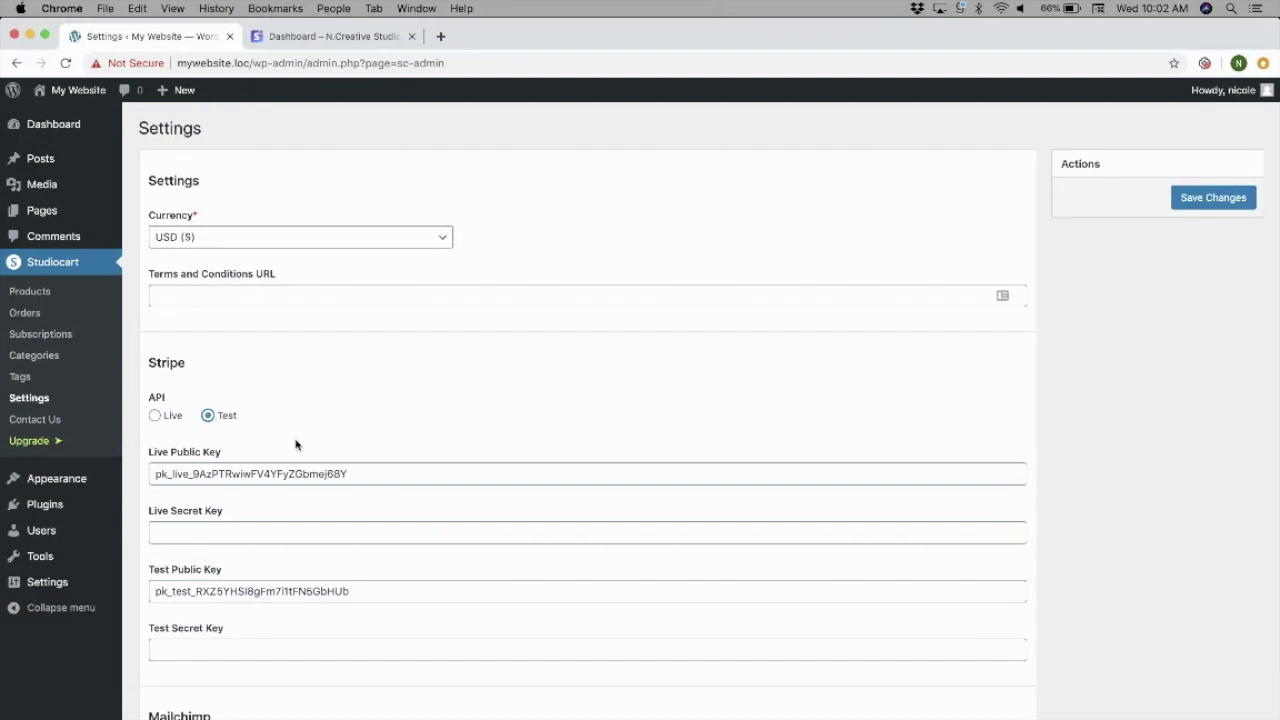
scroll(296, 444, down, 5)
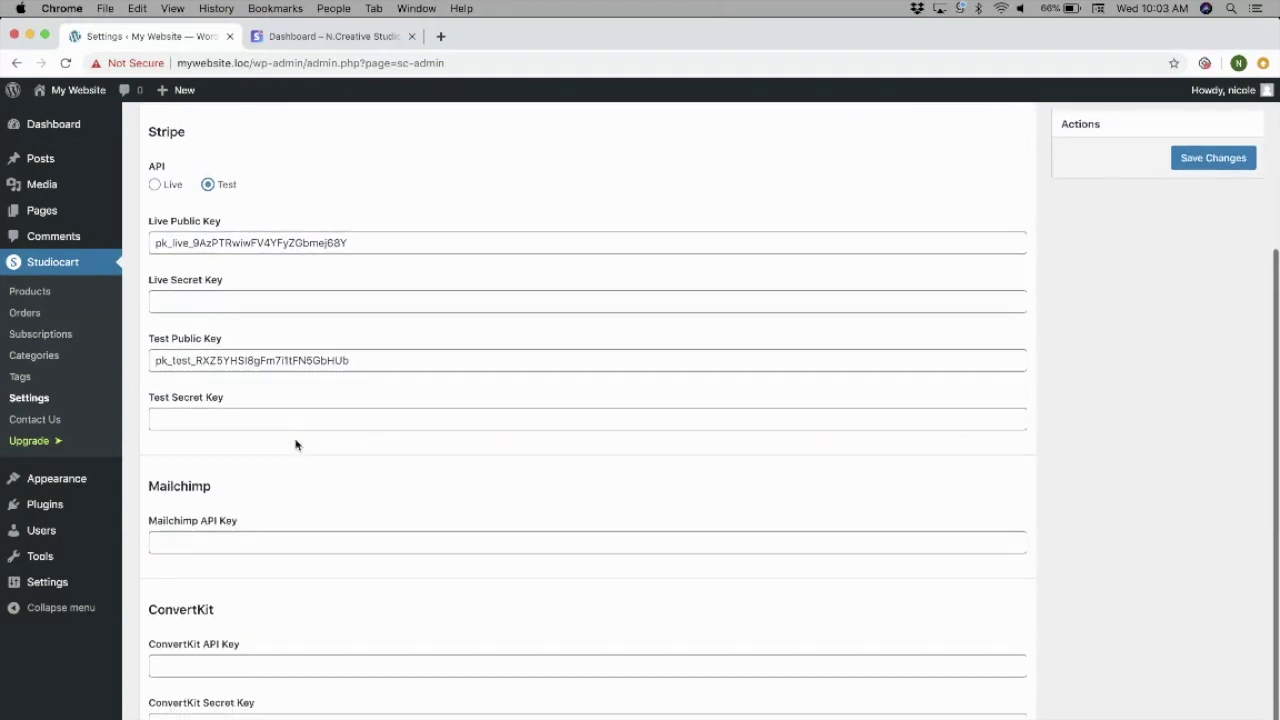
scroll(296, 444, down, 1)
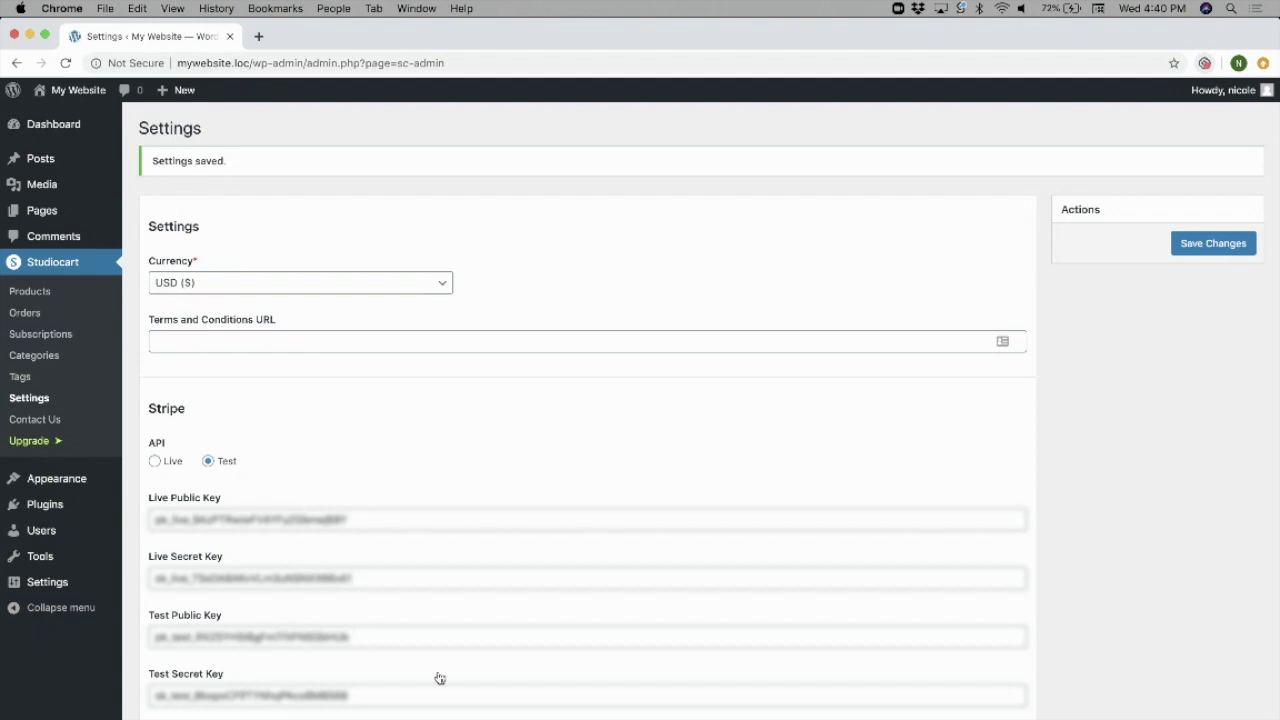
Step: Add a new product titled "My Amazing Product" with the description "Some introductory text about what makes my product so great."
click(30, 291)
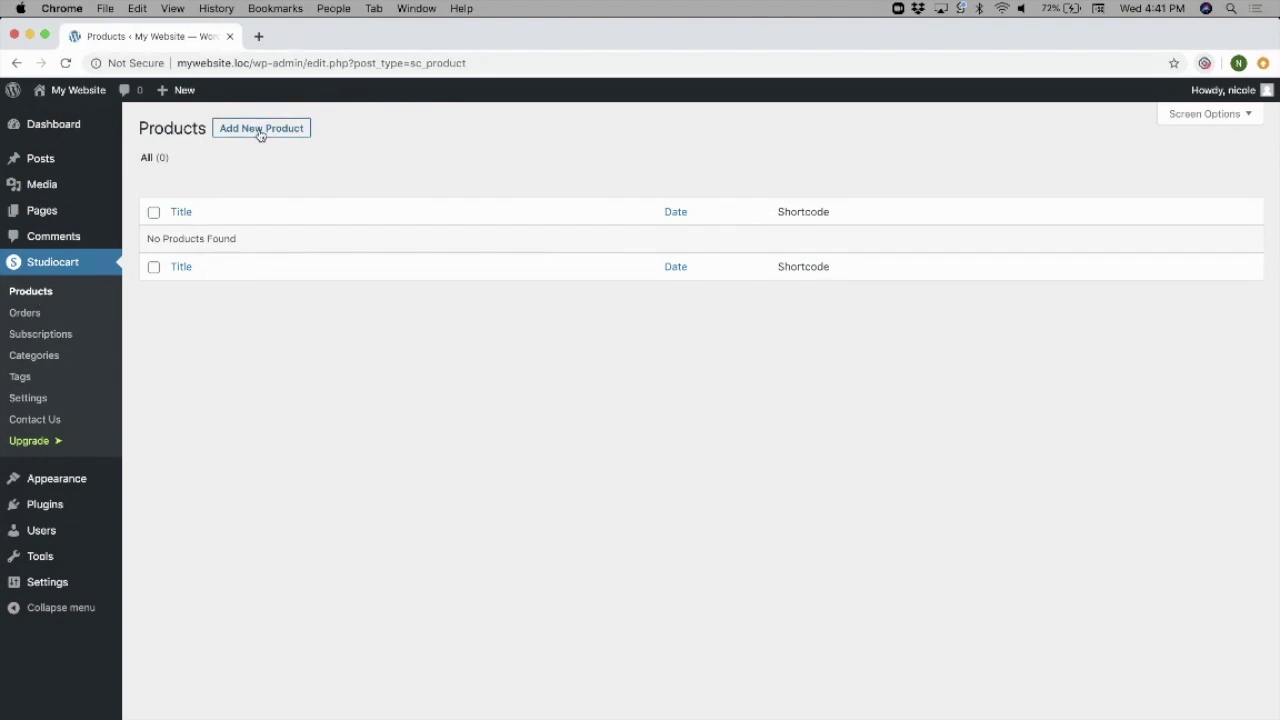
click(260, 134)
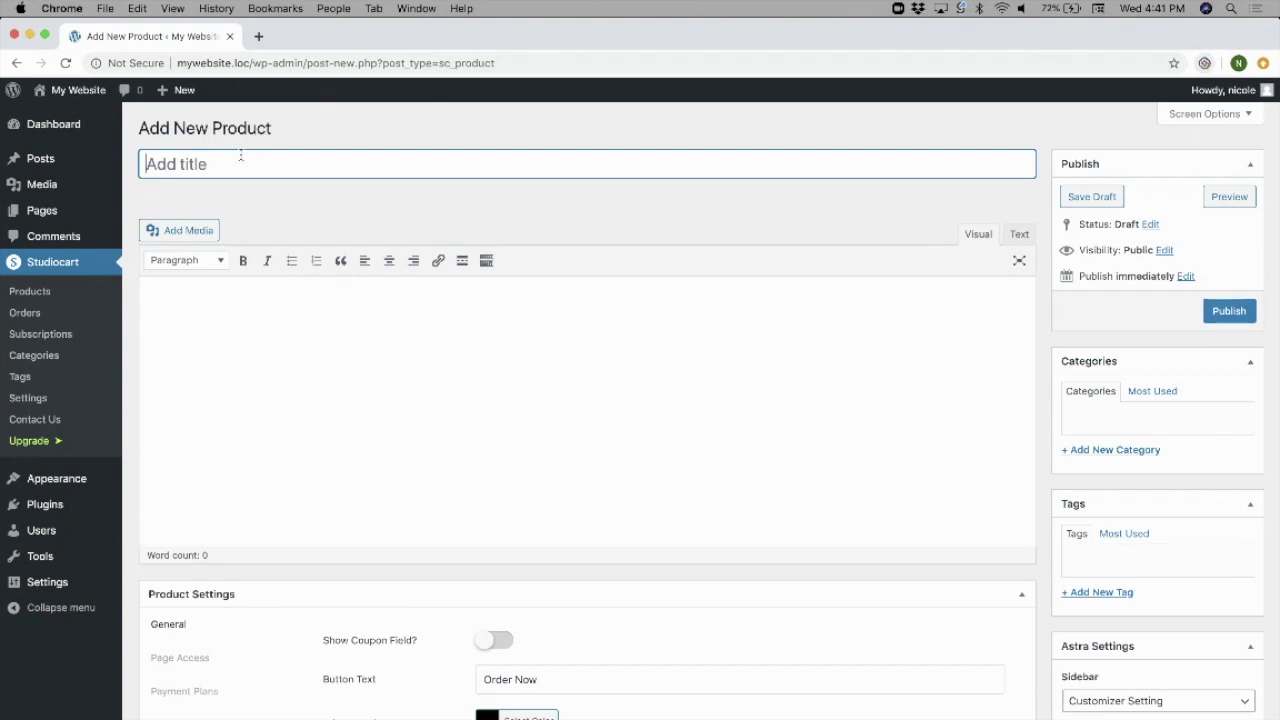
text(My A)
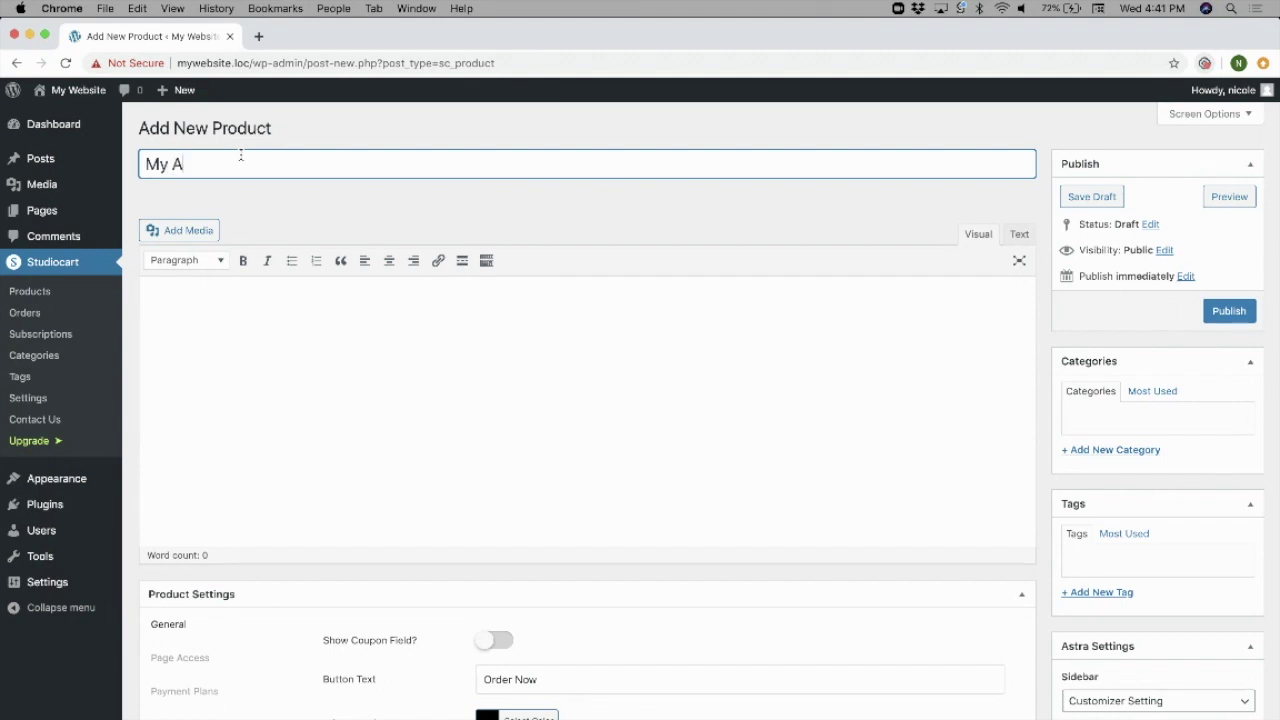
text(mazing Product)
click(248, 306)
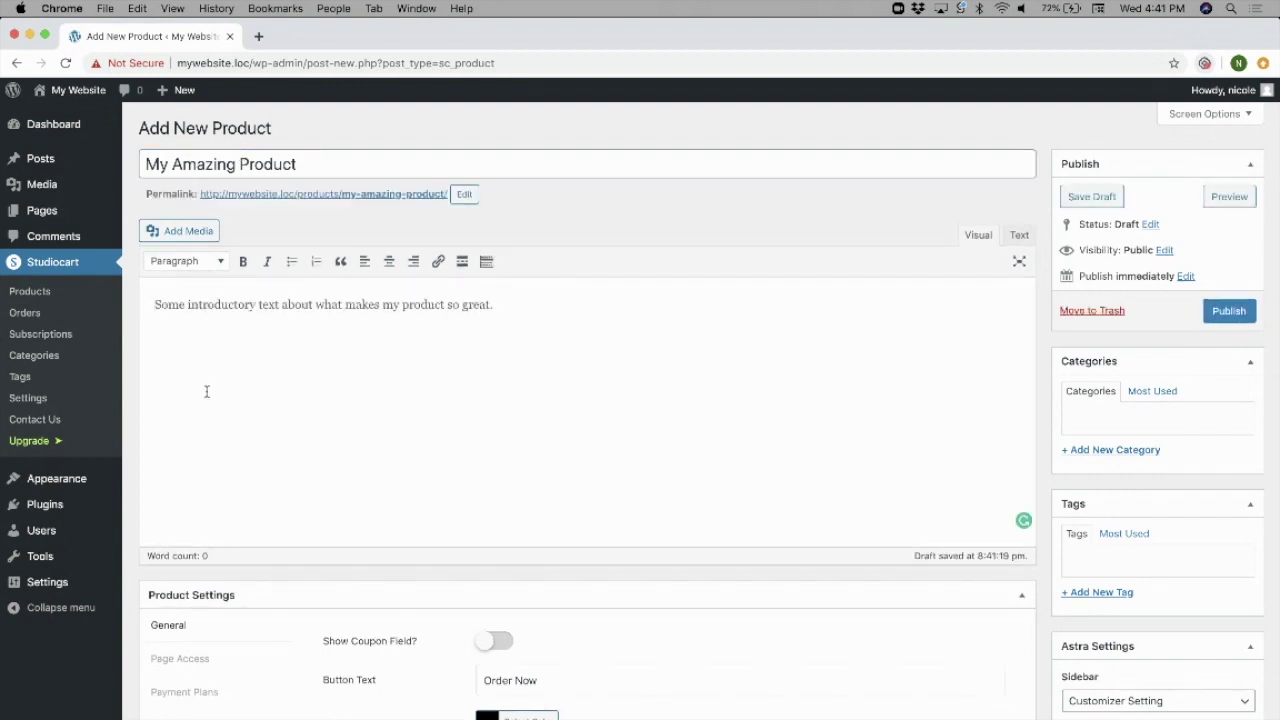
Step: Fill in the first payment plan with ID onepay, name "One payment of $1000" and price 1000
scroll(206, 422, down, 3)
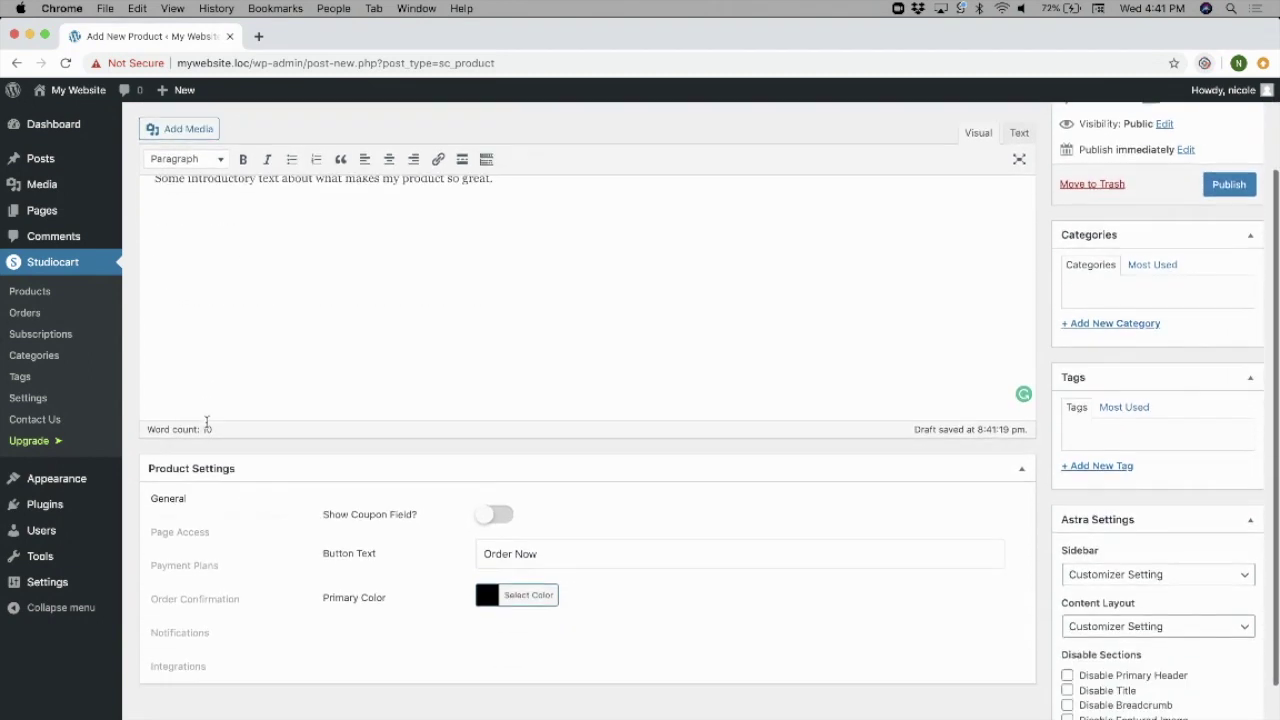
scroll(206, 422, down, 1)
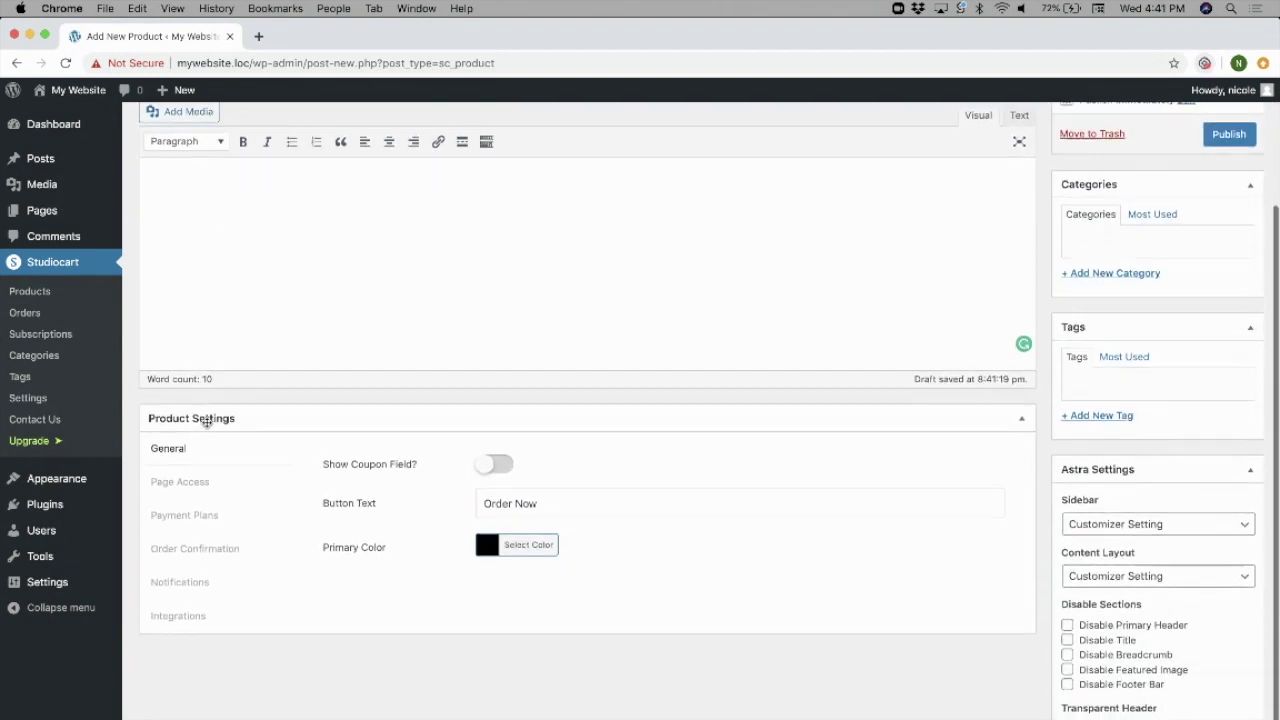
click(201, 515)
scroll(428, 563, down, 1)
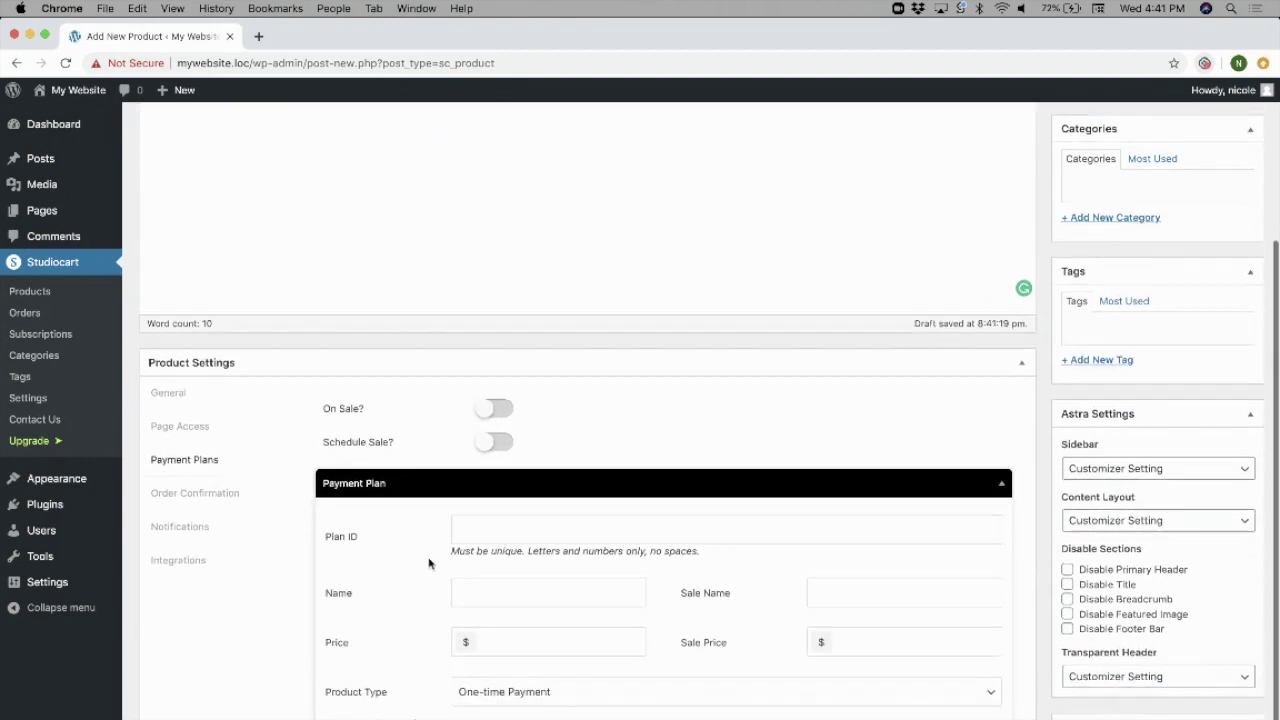
scroll(428, 563, down, 1)
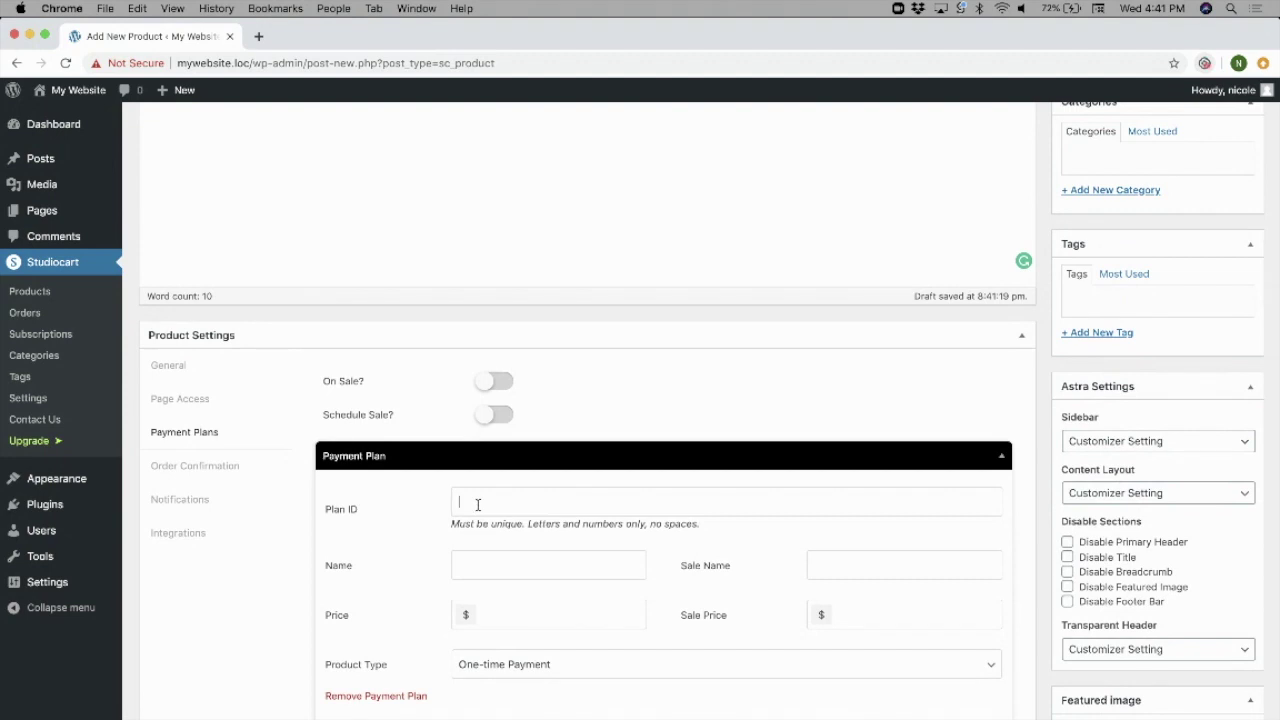
text(pay)
click(478, 567)
text(One p)
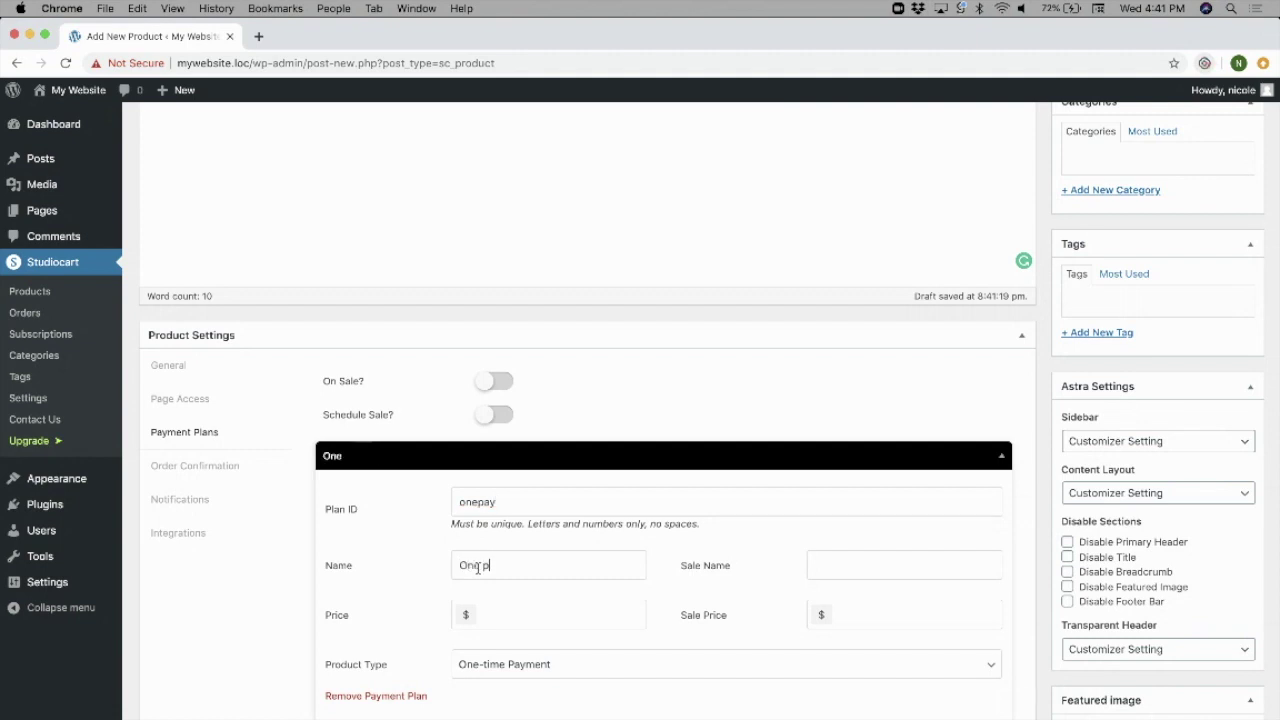
text(ayment of $1000)
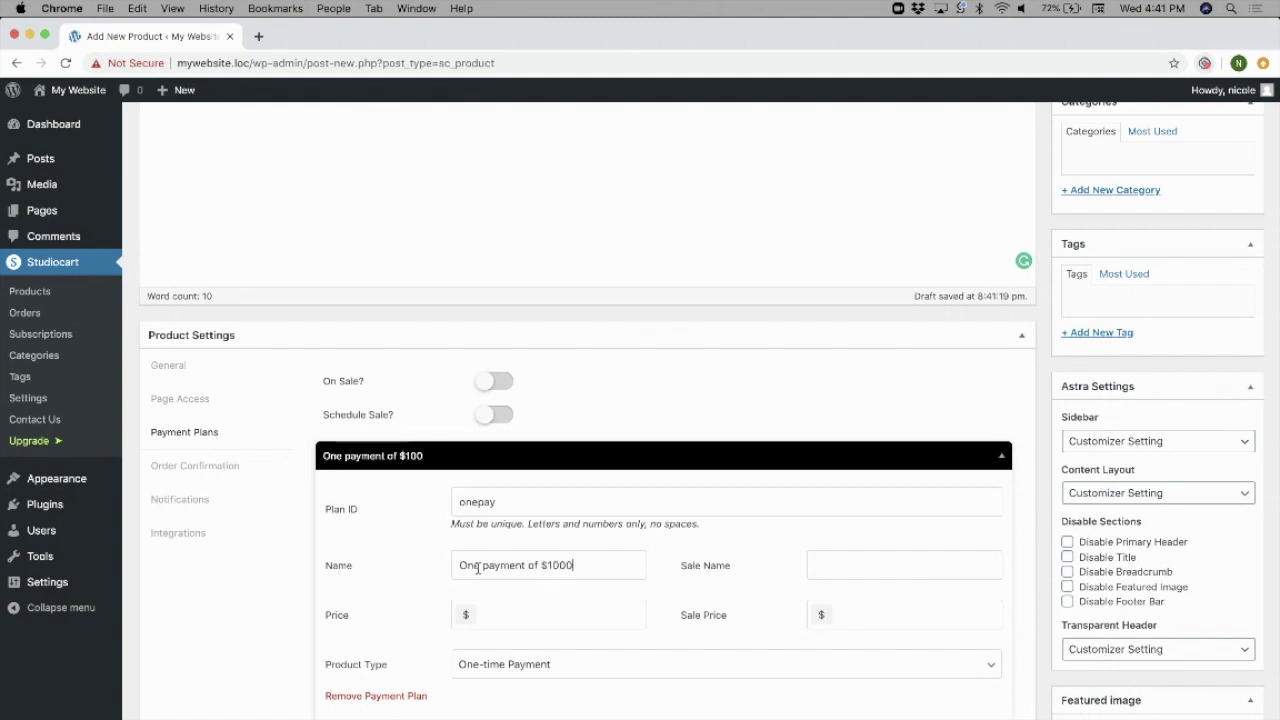
click(502, 615)
text(1000)
scroll(820, 712, down, 1)
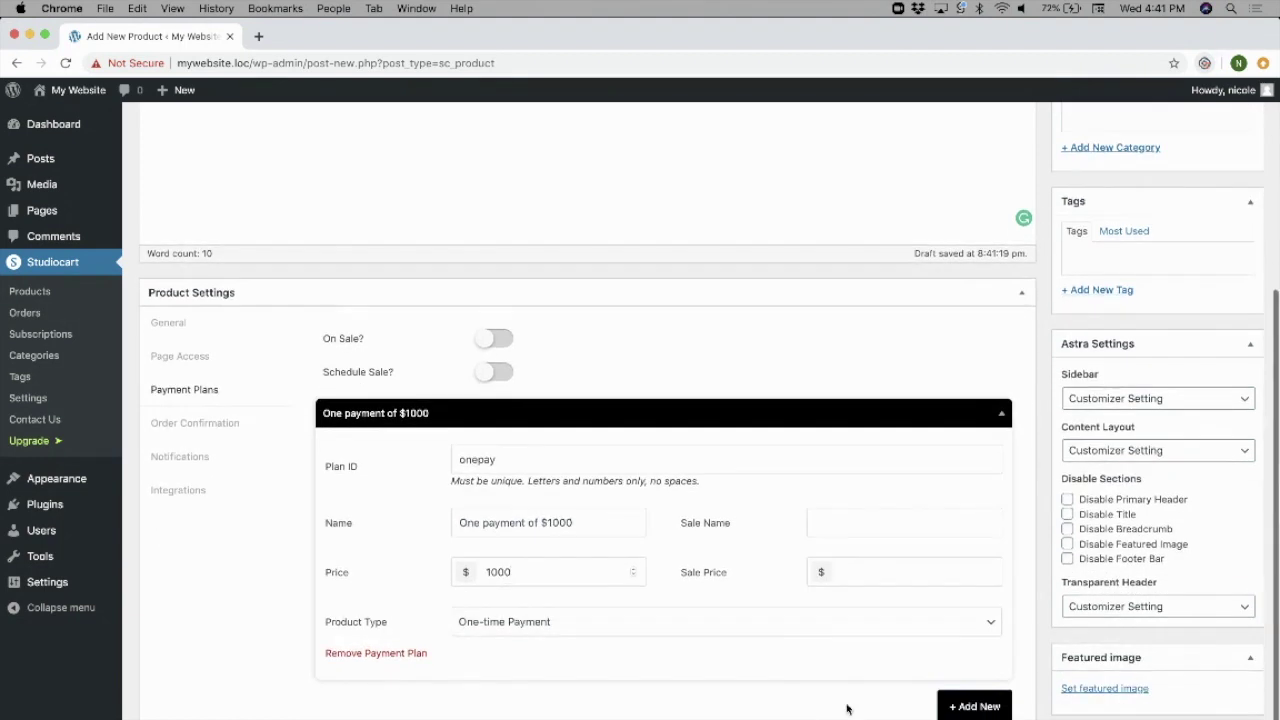
Step: Add a second payment plan with ID splitpay, name "Two payments of $550" and price 550
click(975, 707)
scroll(940, 710, down, 4)
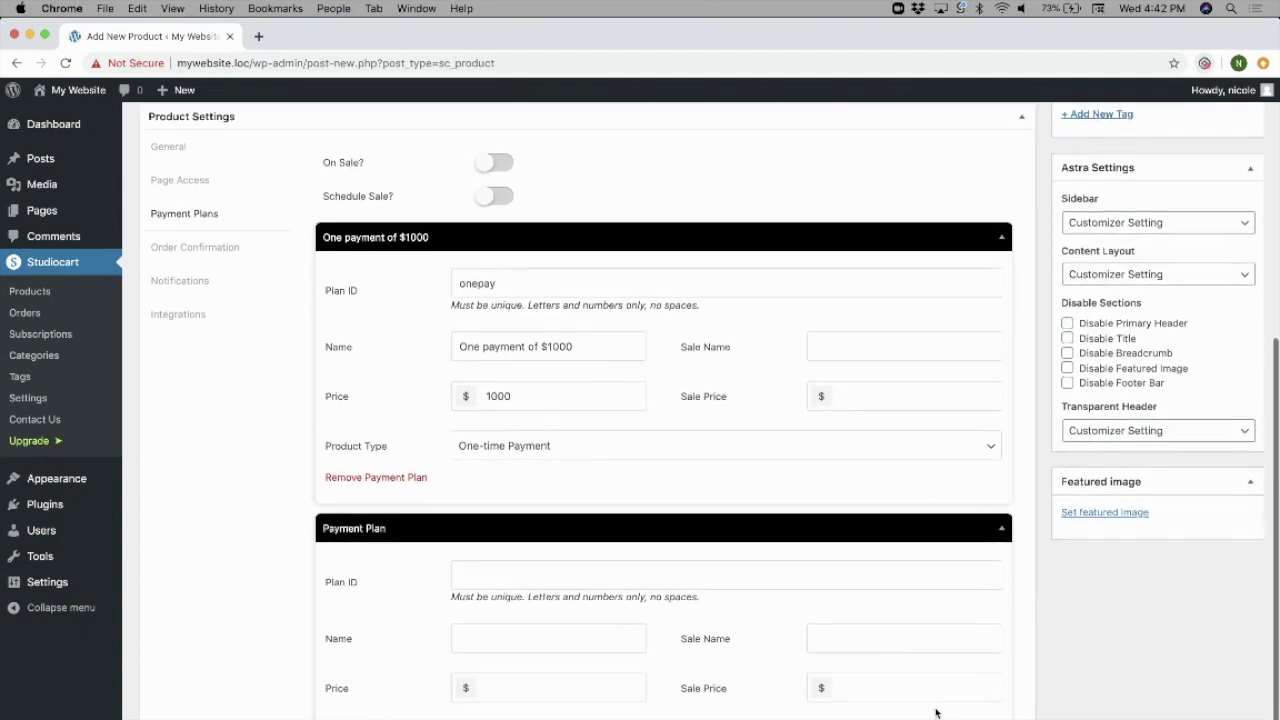
scroll(936, 712, down, 1)
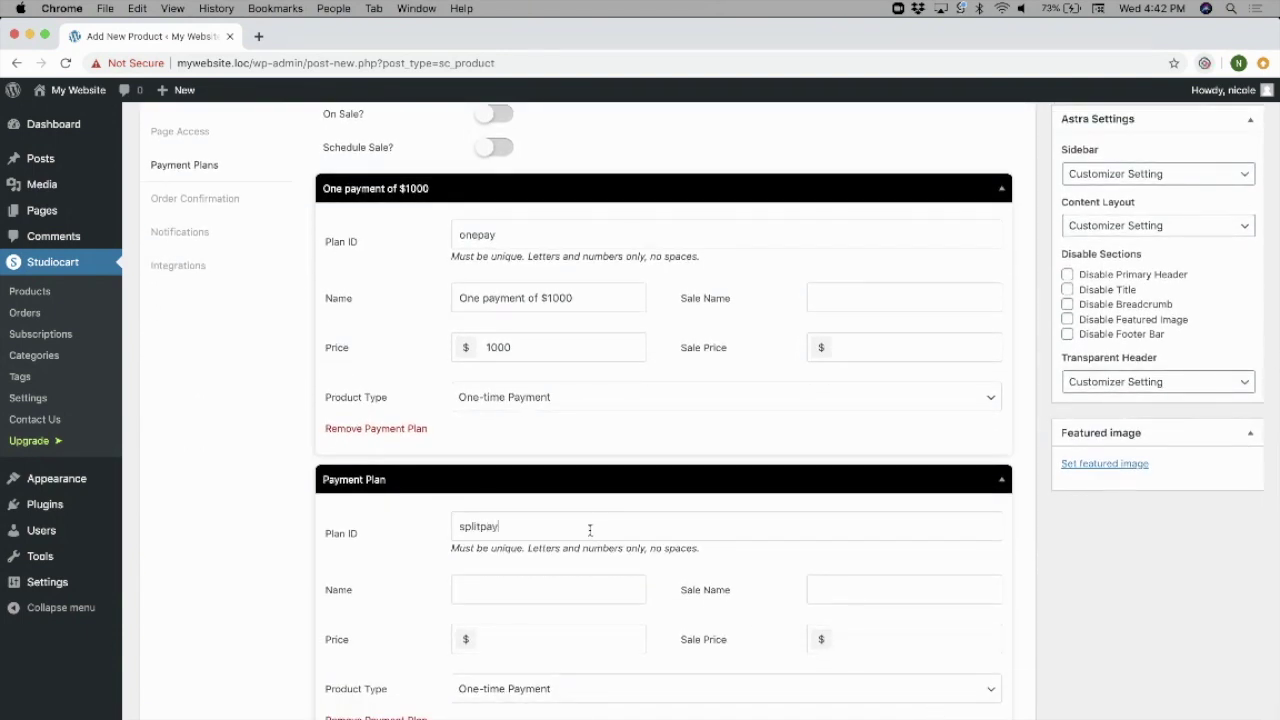
click(539, 597)
text(Two payments o)
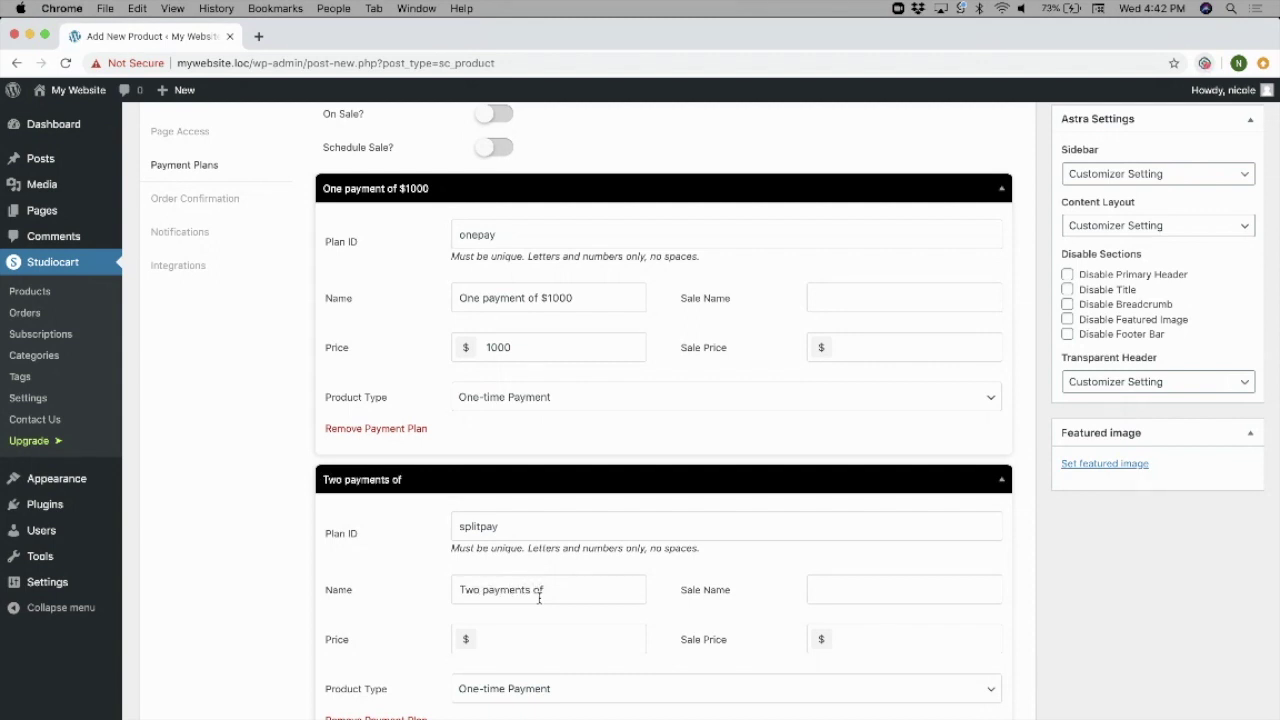
text(f $550)
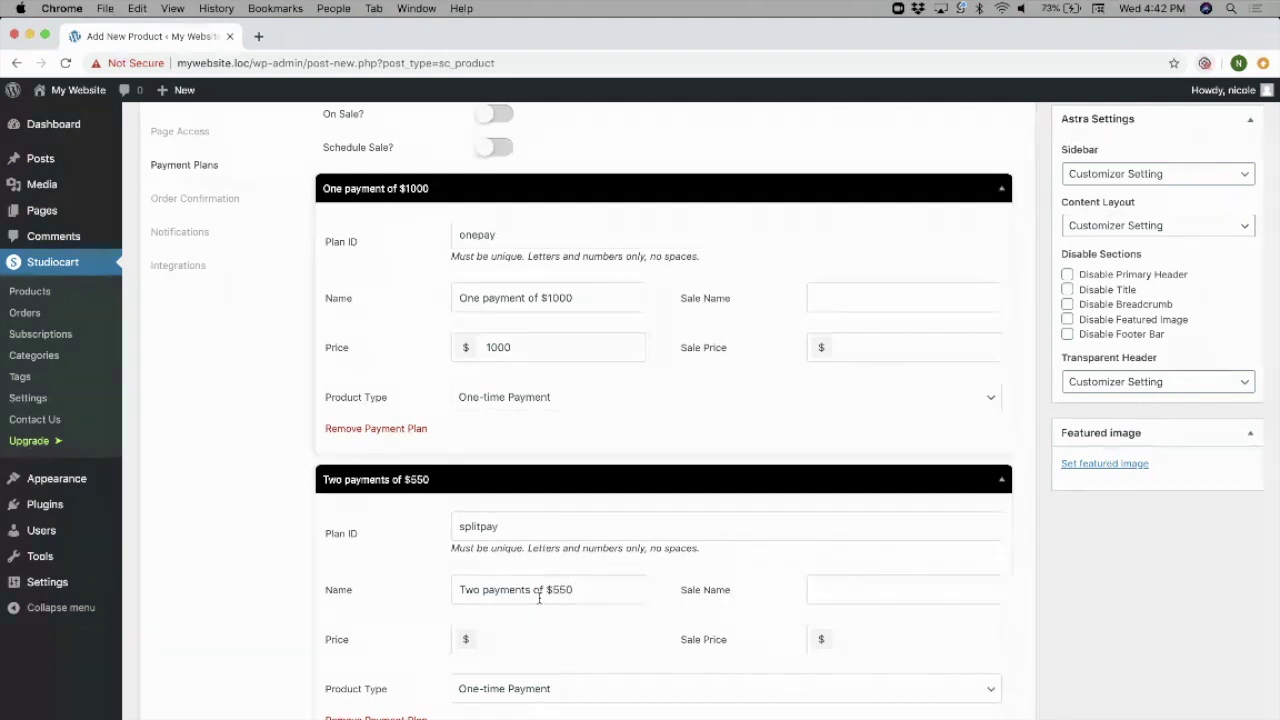
click(535, 640)
text(550)
Step: Make the splitpay plan Recurring Payments with a Monthly pay interval and 2 payments
click(567, 692)
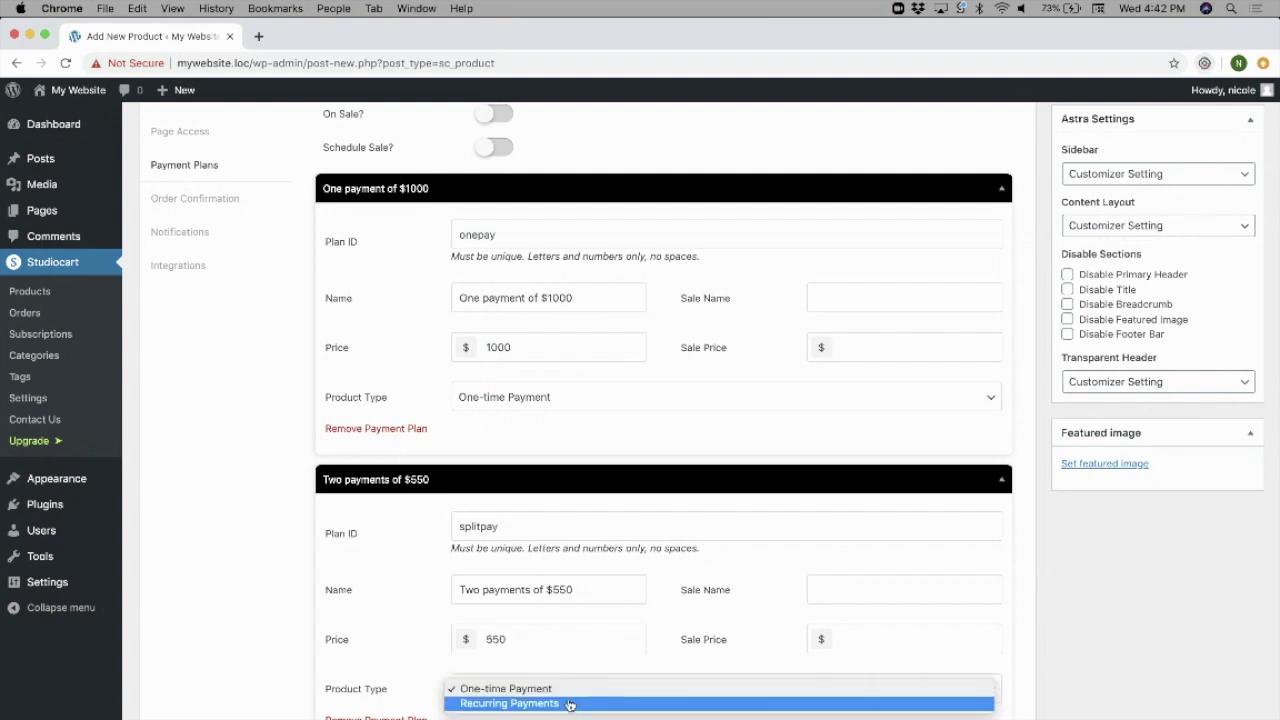
click(569, 704)
scroll(569, 709, down, 3)
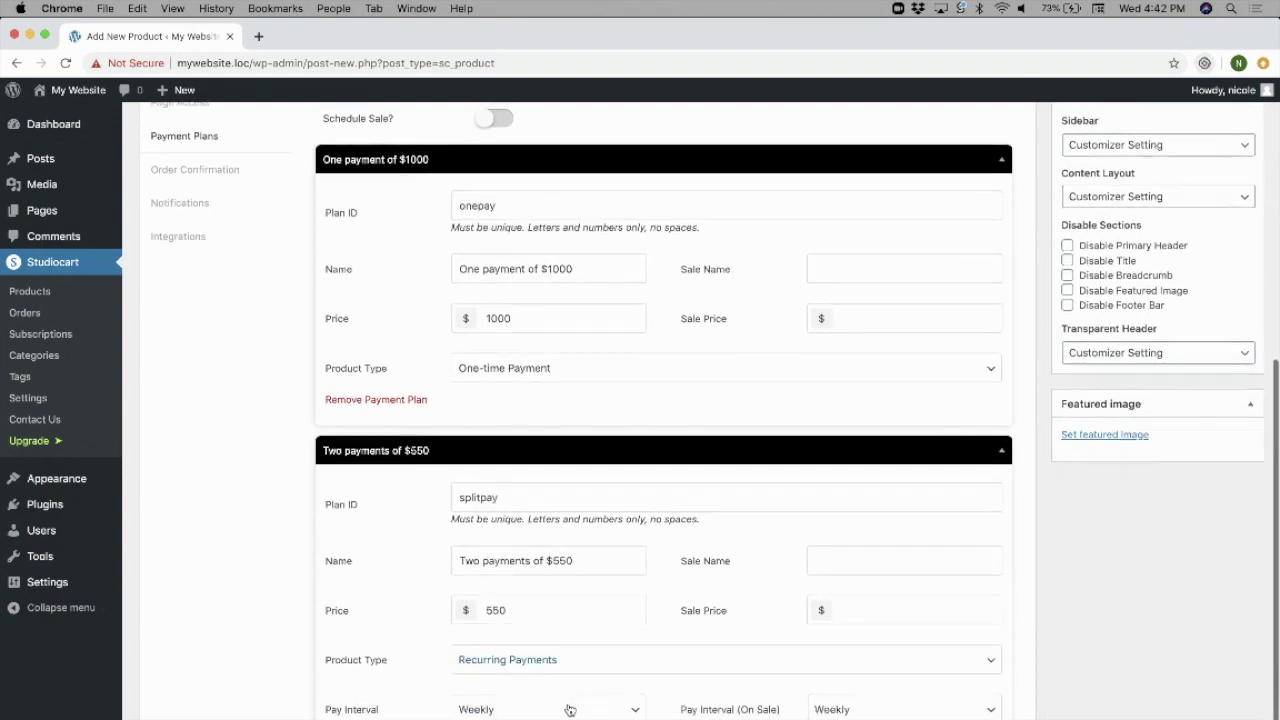
scroll(569, 709, down, 2)
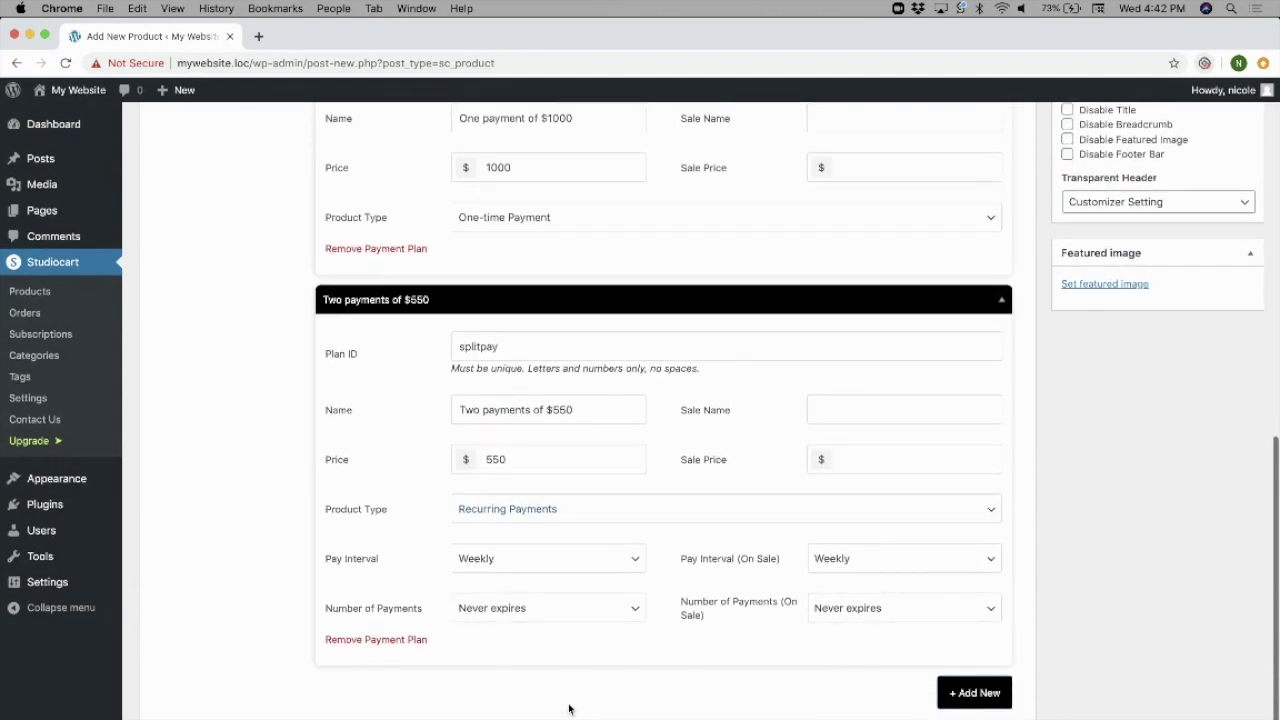
click(603, 560)
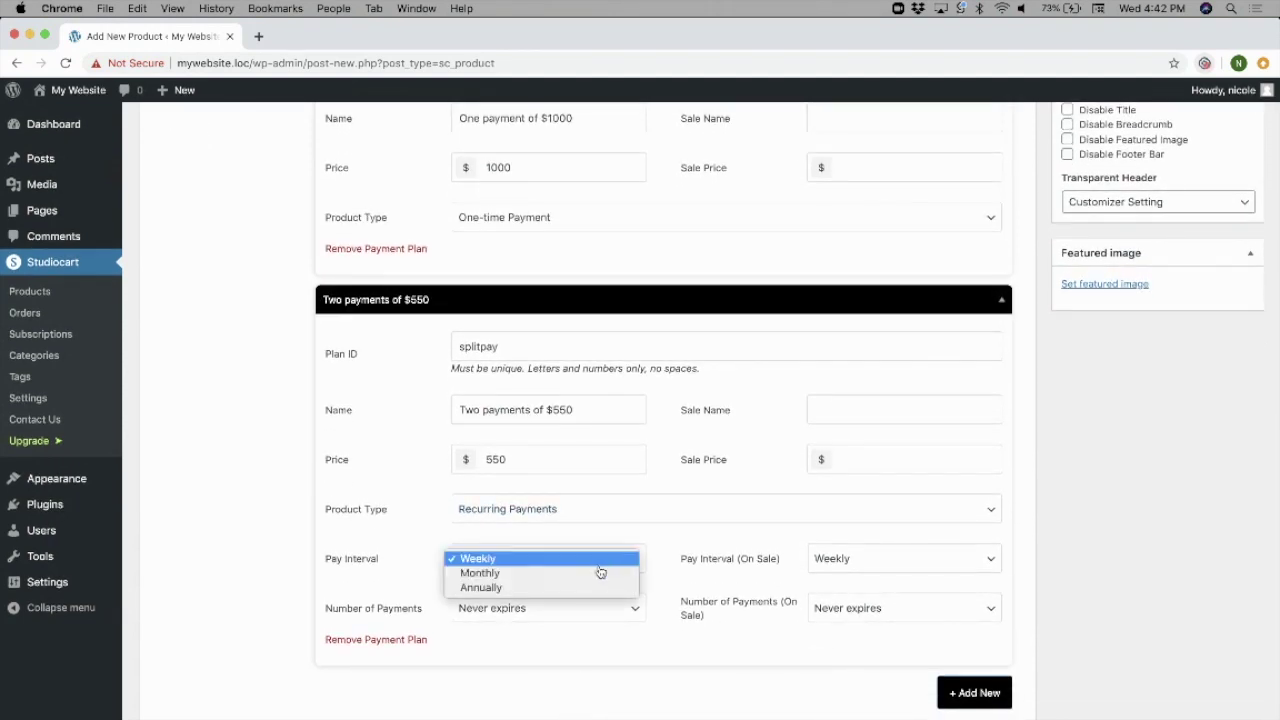
click(599, 577)
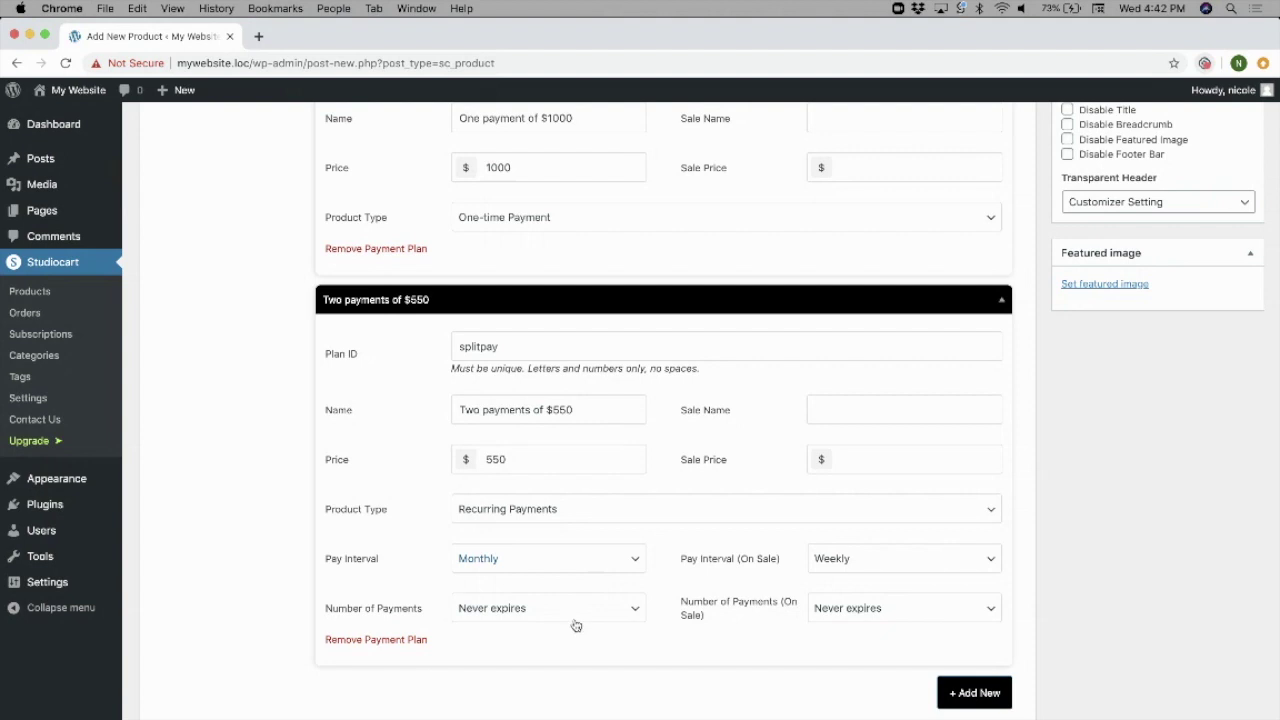
click(572, 613)
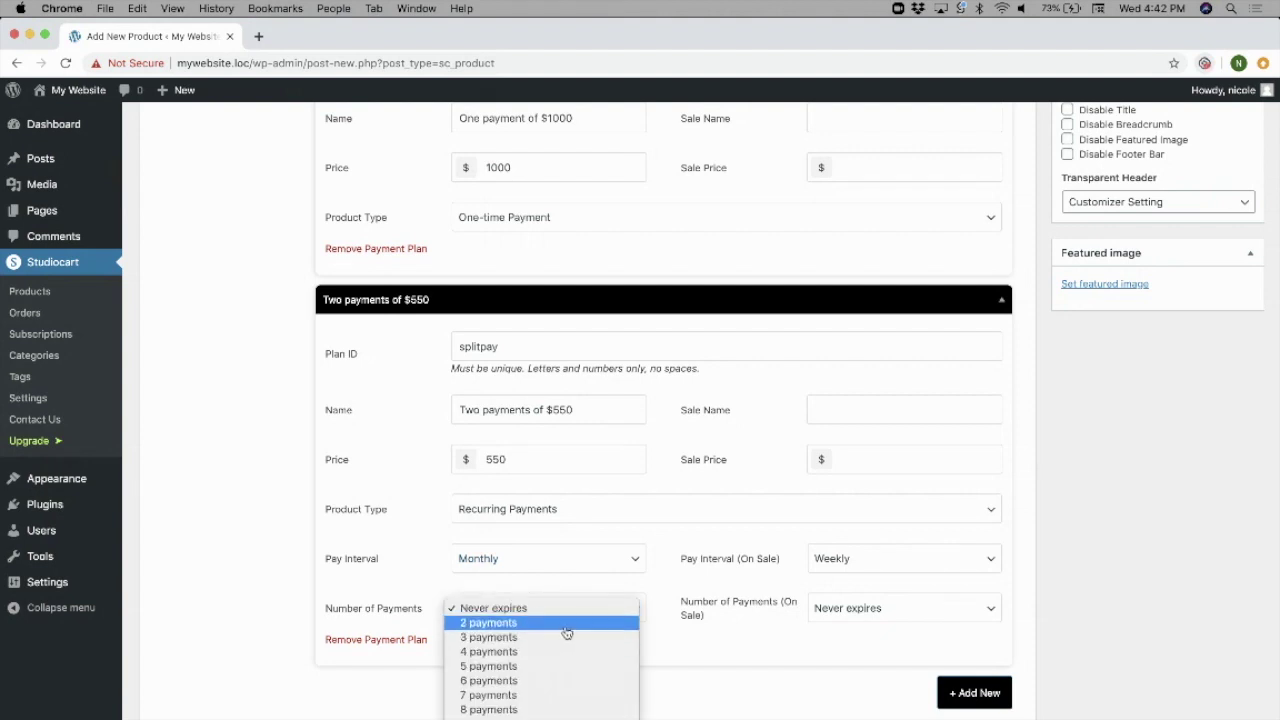
click(566, 623)
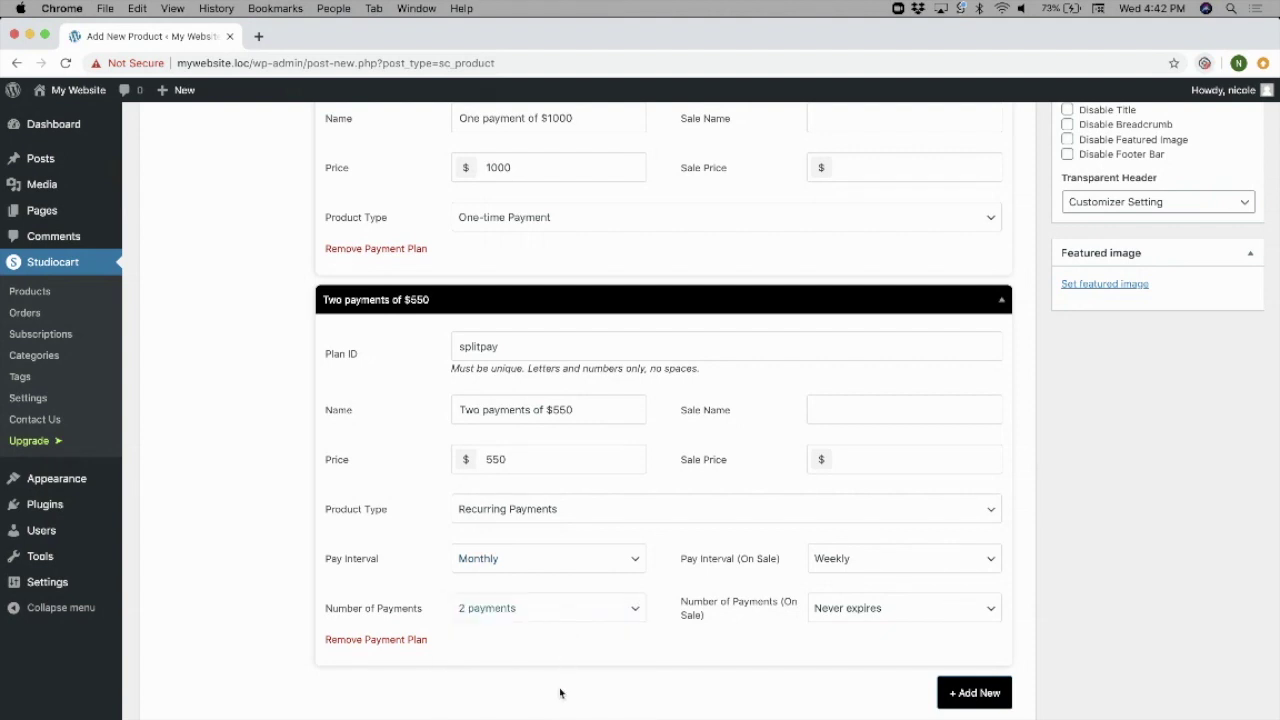
Step: Return to the product's General settings, publish the product and open its live page
scroll(560, 693, up, 5)
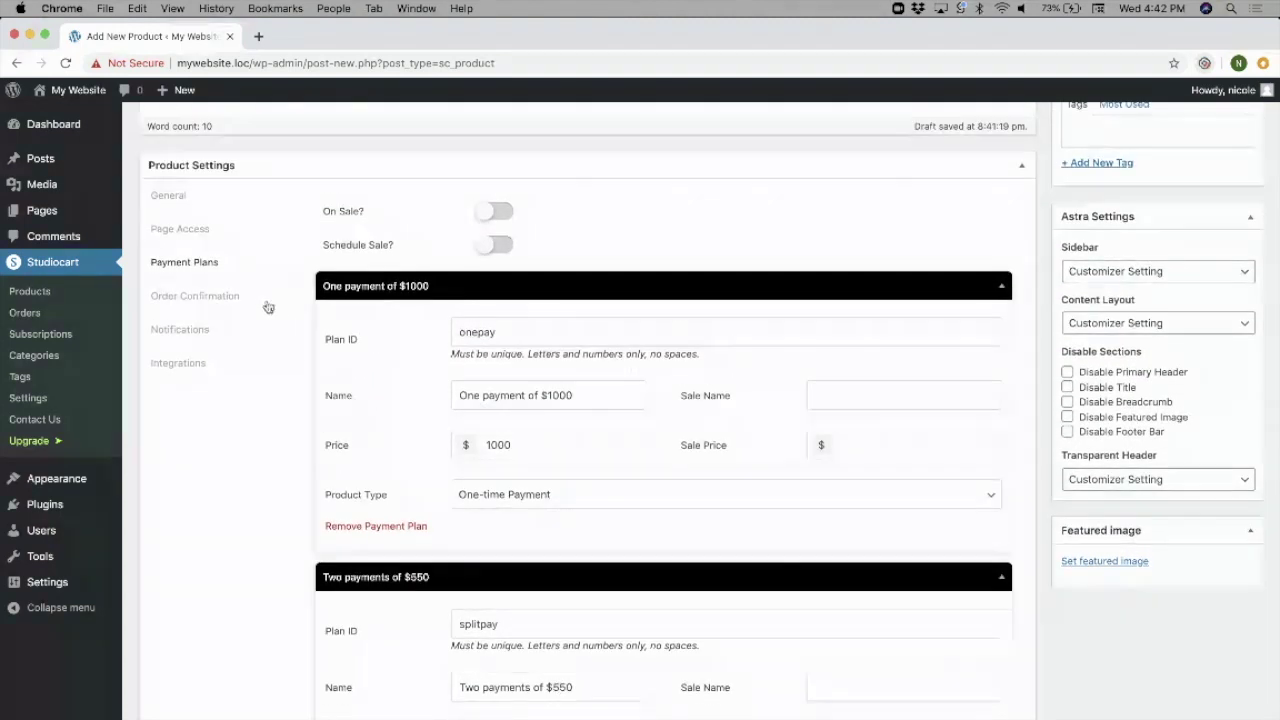
click(176, 192)
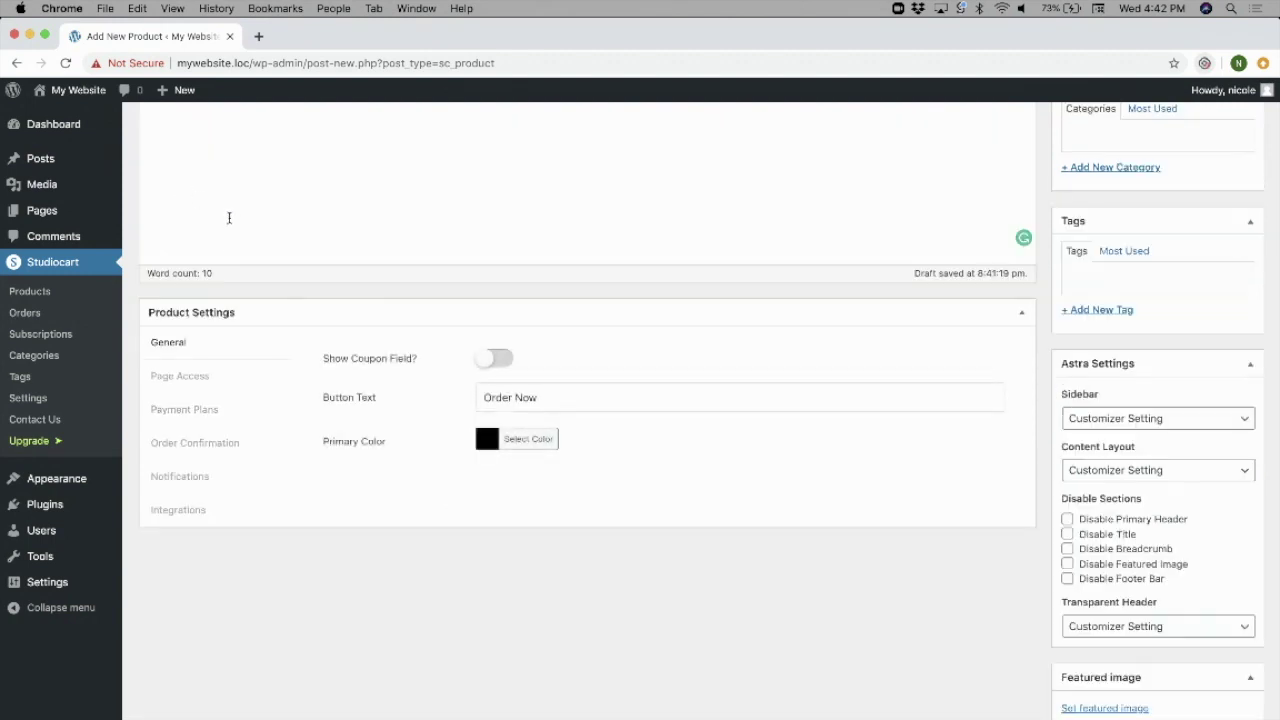
scroll(983, 397, up, 5)
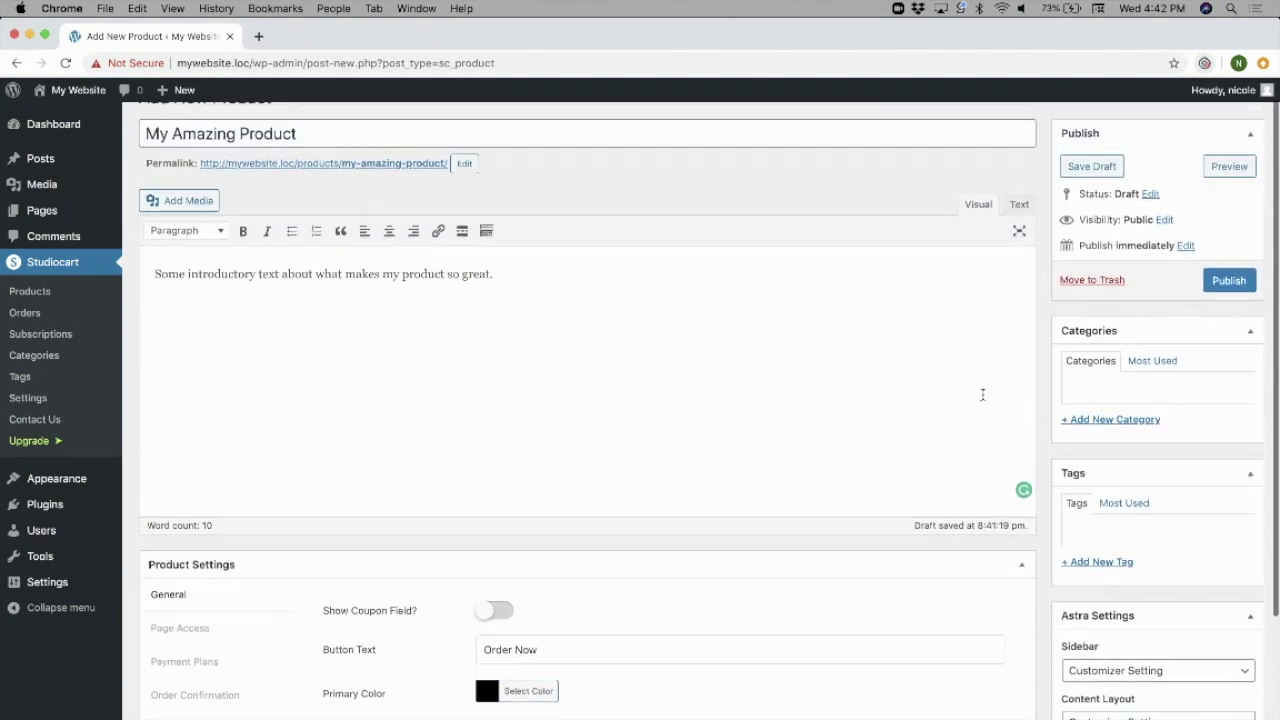
click(1222, 290)
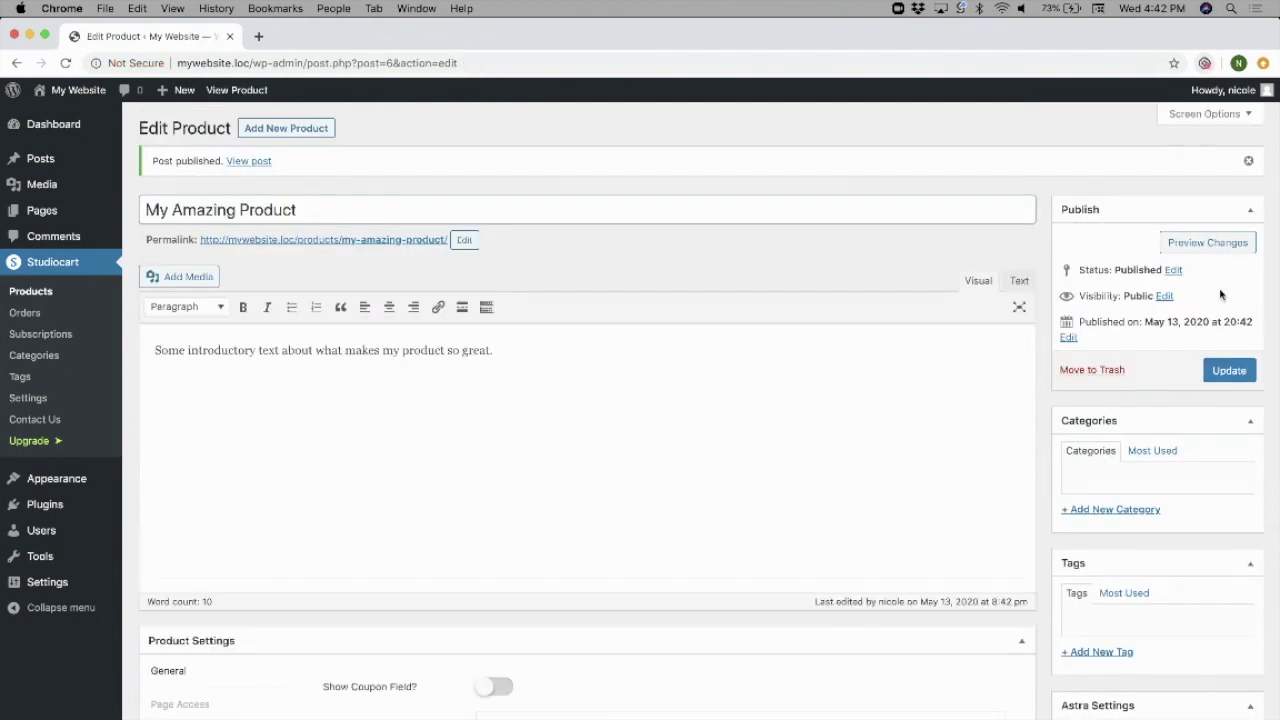
click(244, 171)
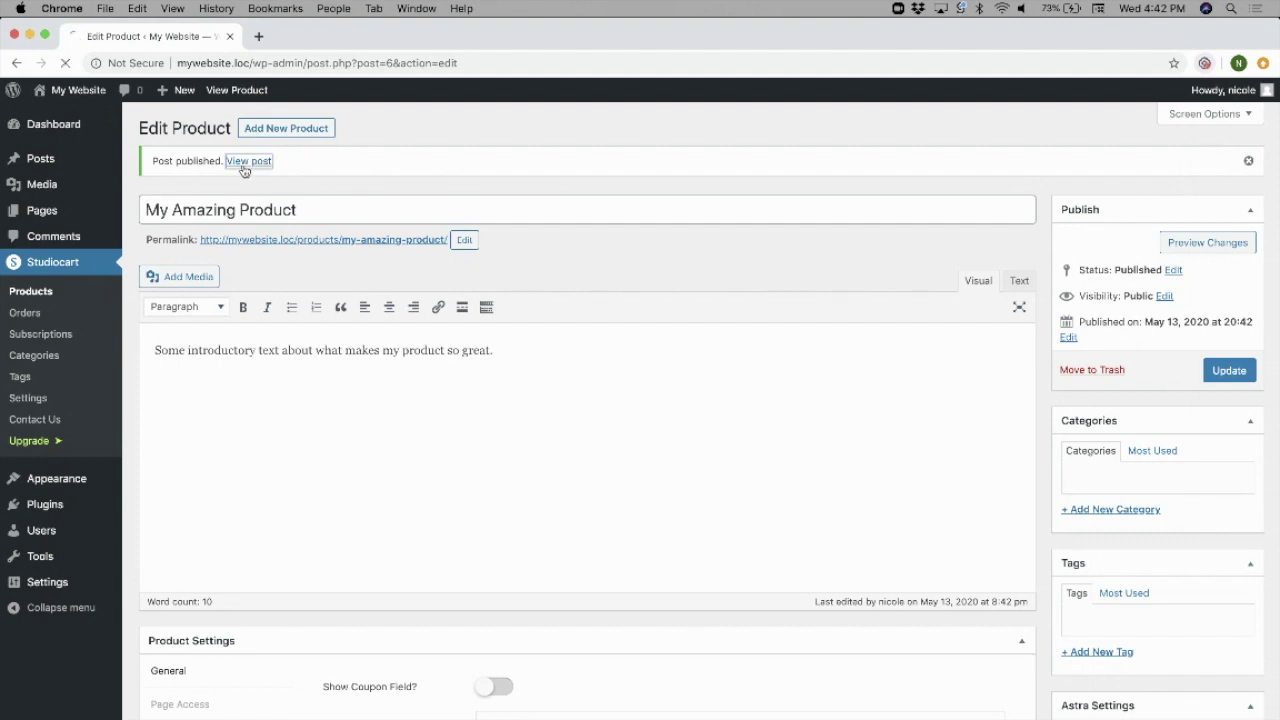